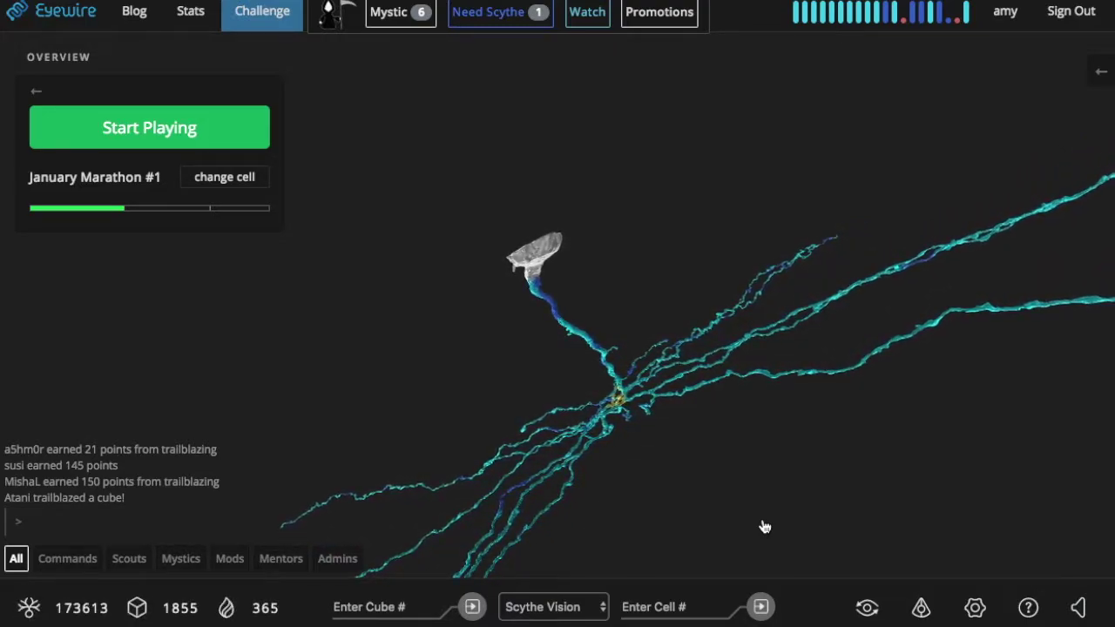
# Open the full settings and bring up the list of official addons
pyautogui.click(964, 602)
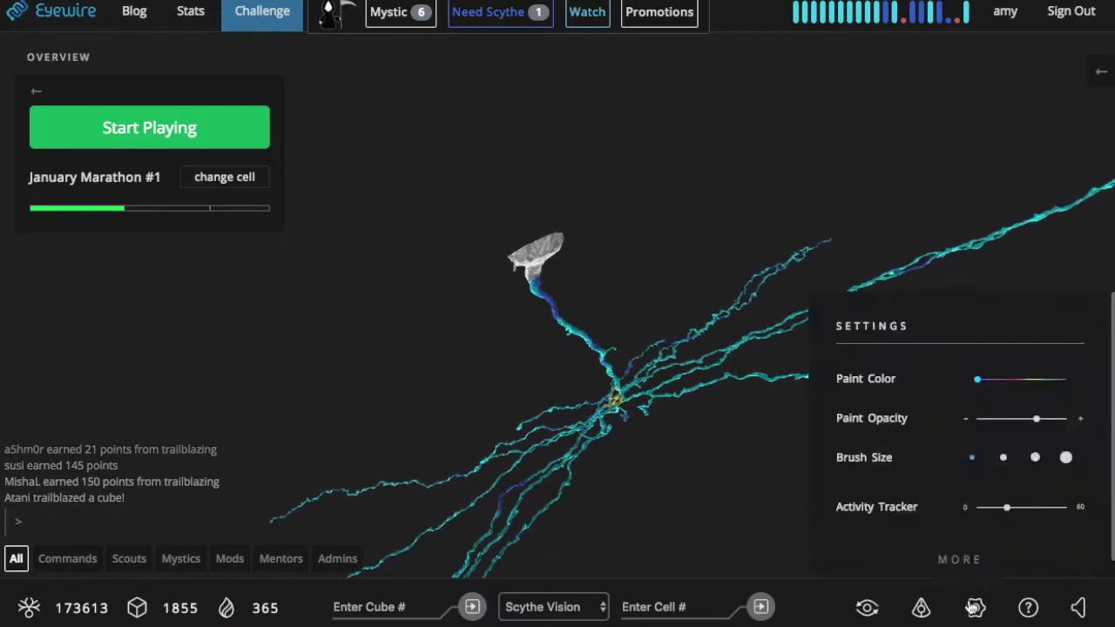
pyautogui.click(953, 560)
pyautogui.scroll(-10, 951, 560)
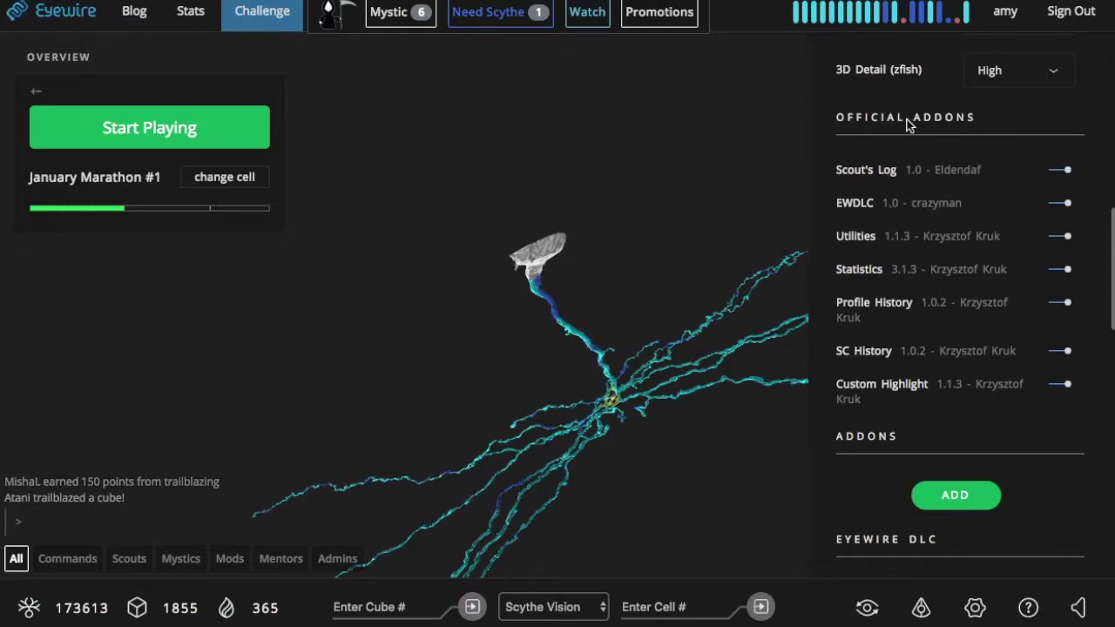
# Open the account profile, review the last 12 months activity chart and the best scores, and close the profile
pyautogui.click(1007, 21)
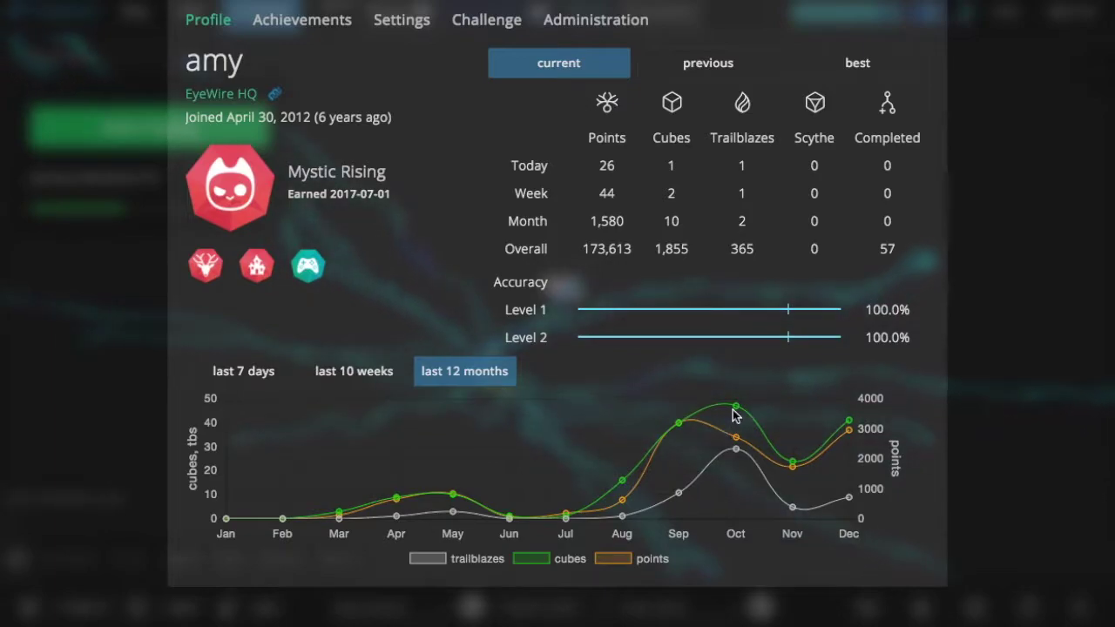
pyautogui.moveTo(736, 449)
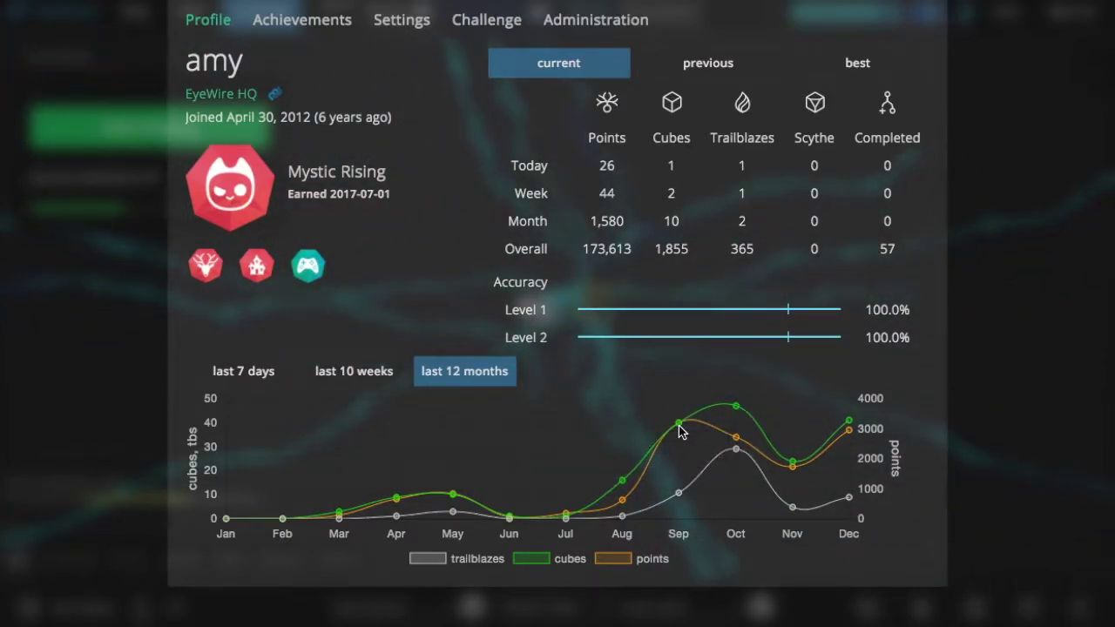
pyautogui.moveTo(678, 425)
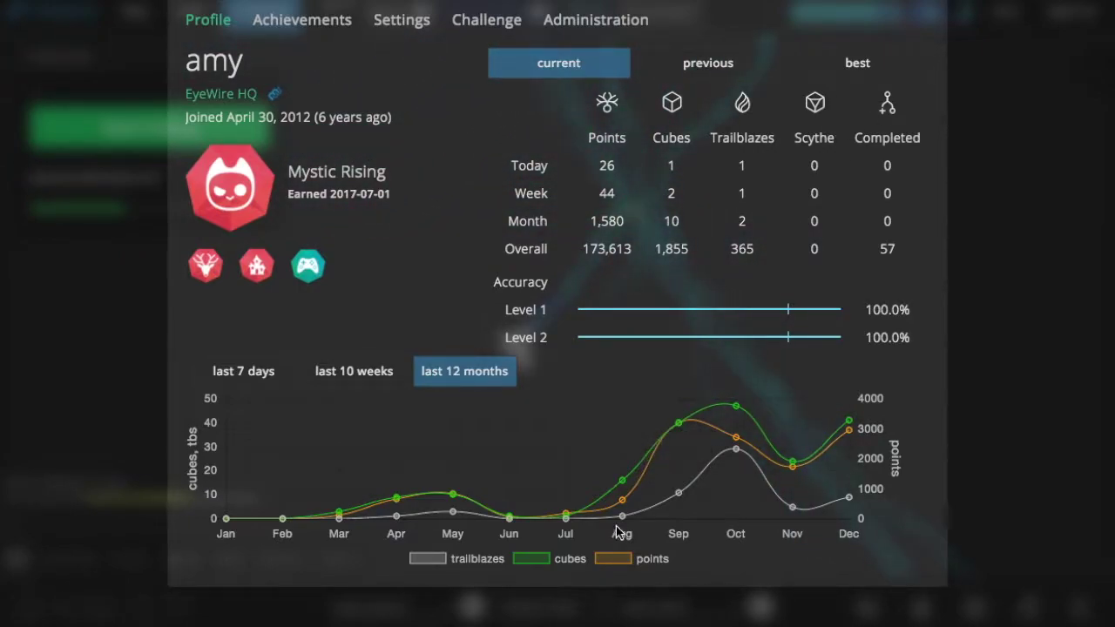
pyautogui.click(871, 67)
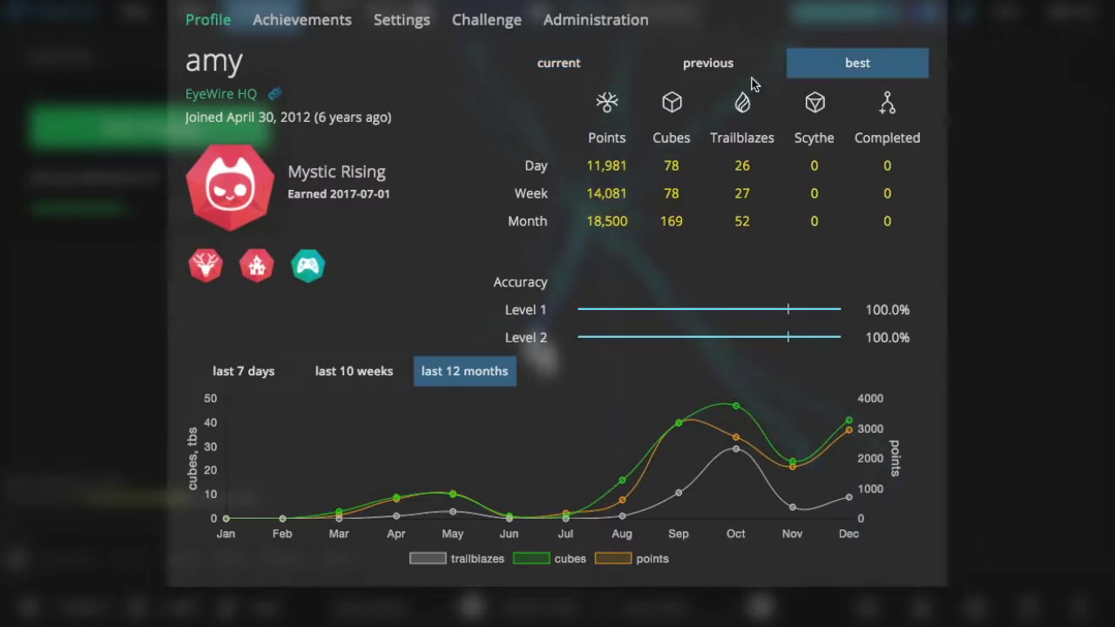
pyautogui.click(995, 154)
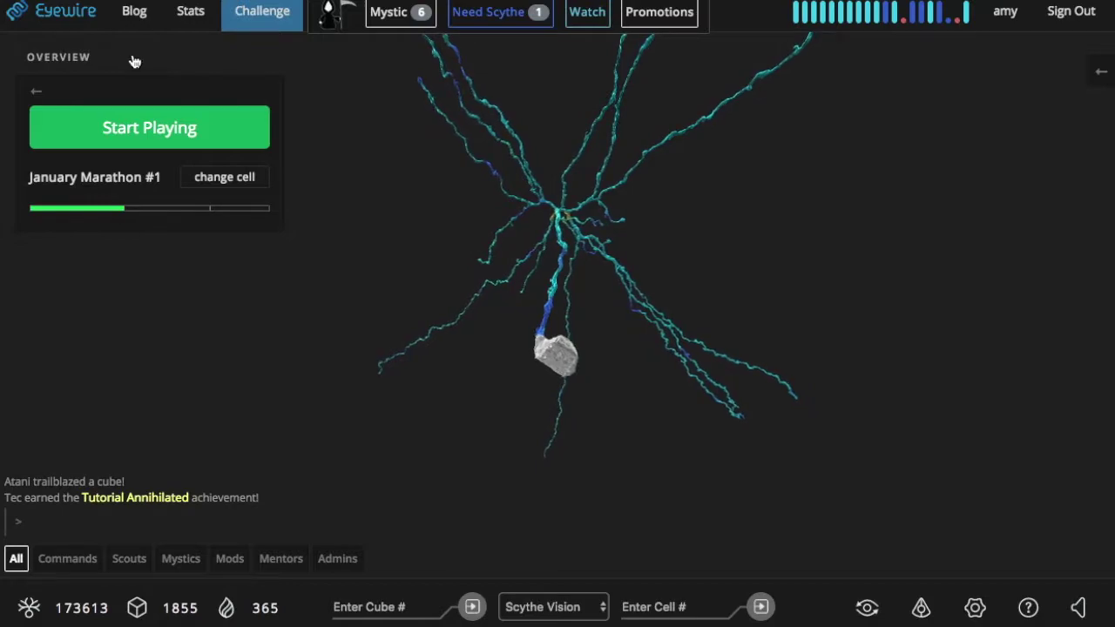
# Open the site statistics and view today's scythes by country and the Top 100 points rankings
pyautogui.click(181, 23)
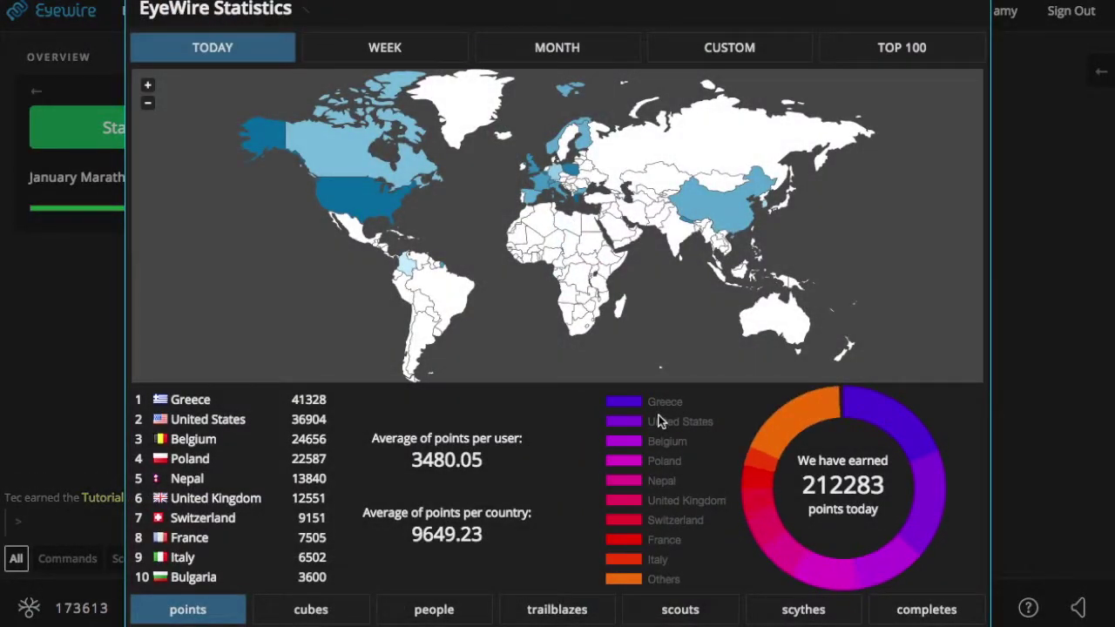
pyautogui.click(836, 612)
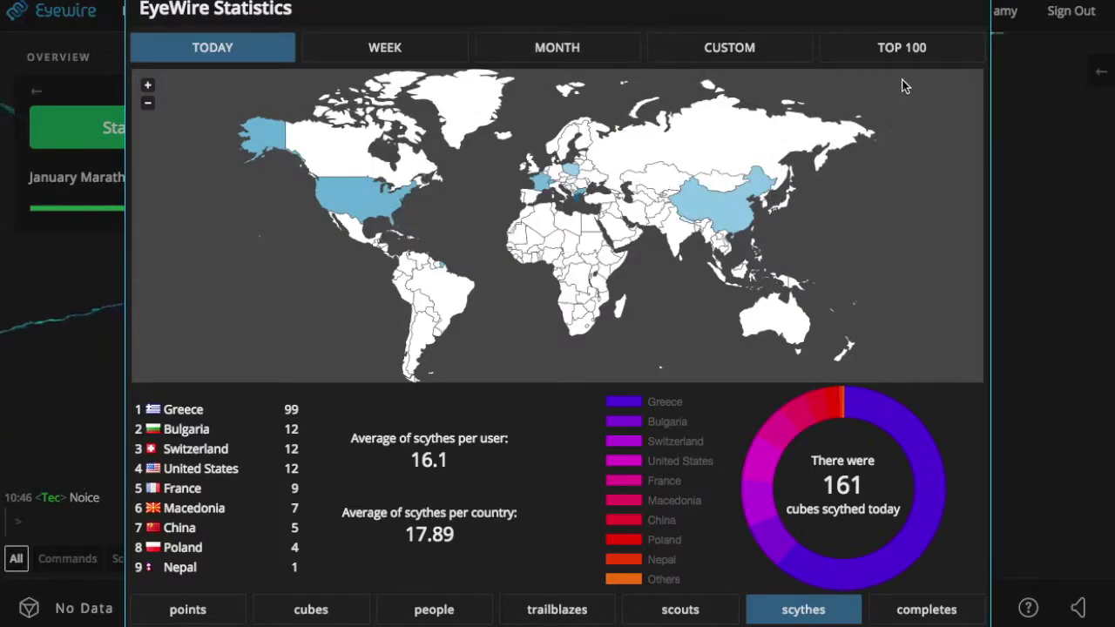
pyautogui.click(904, 49)
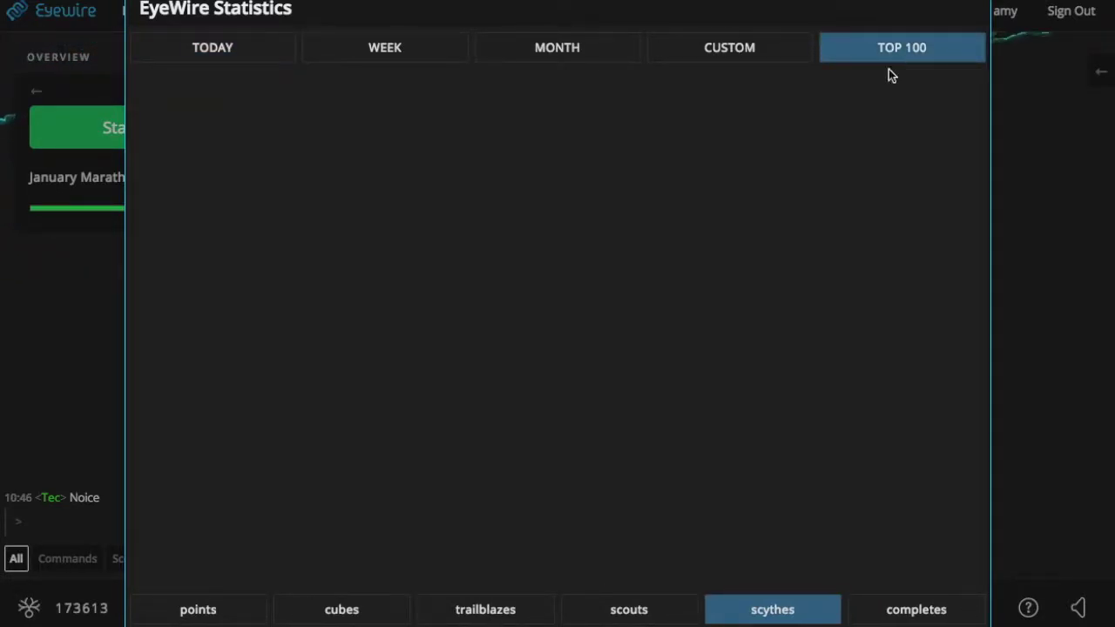
pyautogui.click(197, 609)
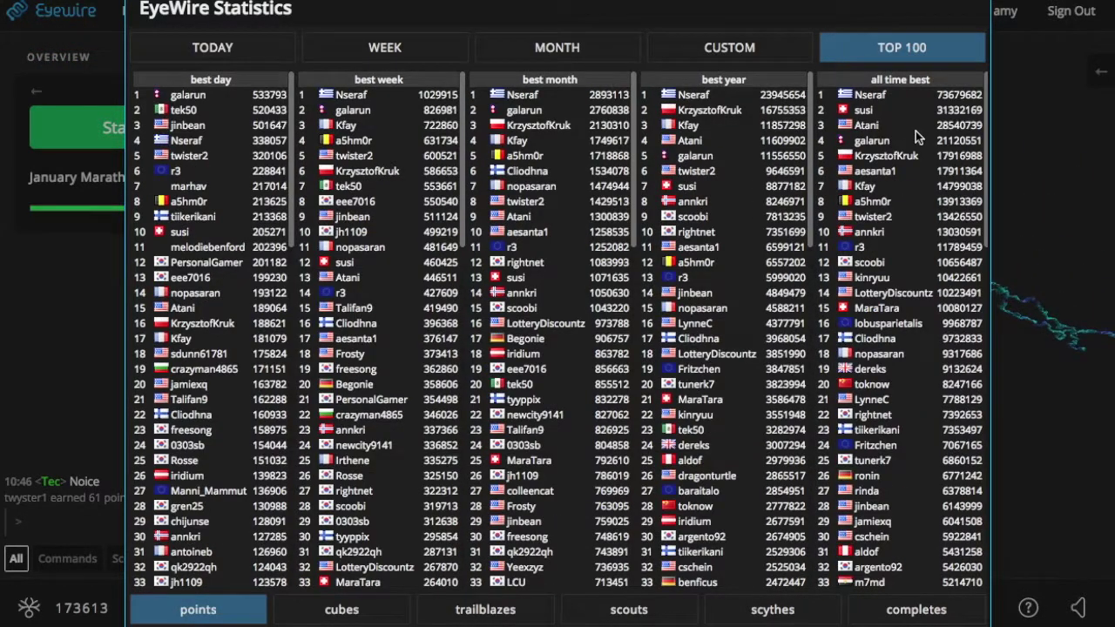
# View the Top 100 cubes rankings, look through the whole best month list, and close the statistics
pyautogui.click(370, 608)
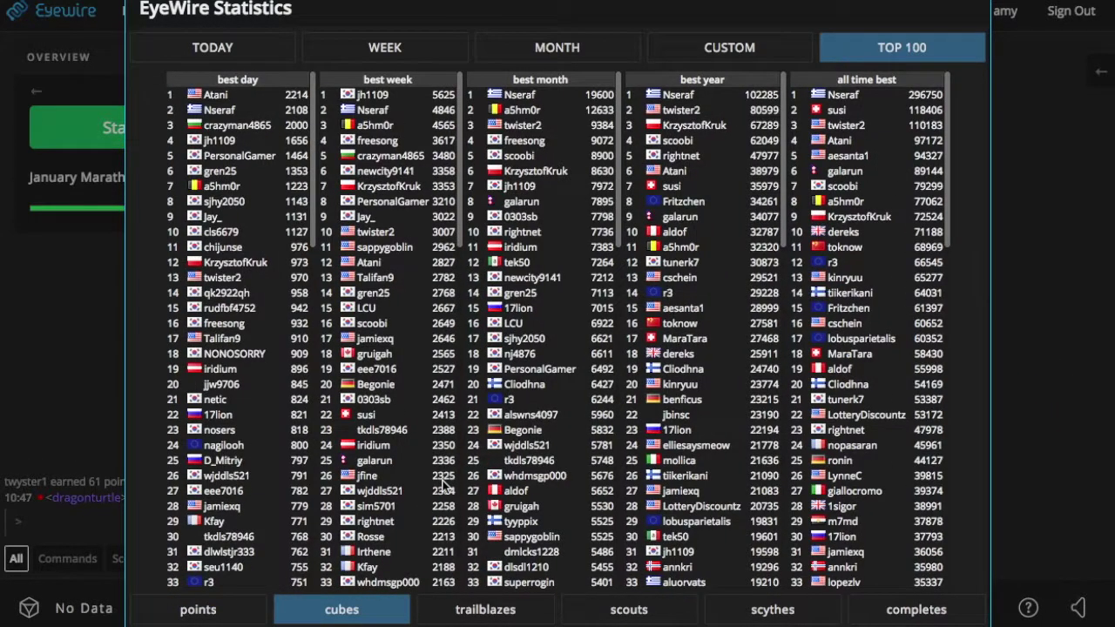
pyautogui.scroll(-10, 540, 369)
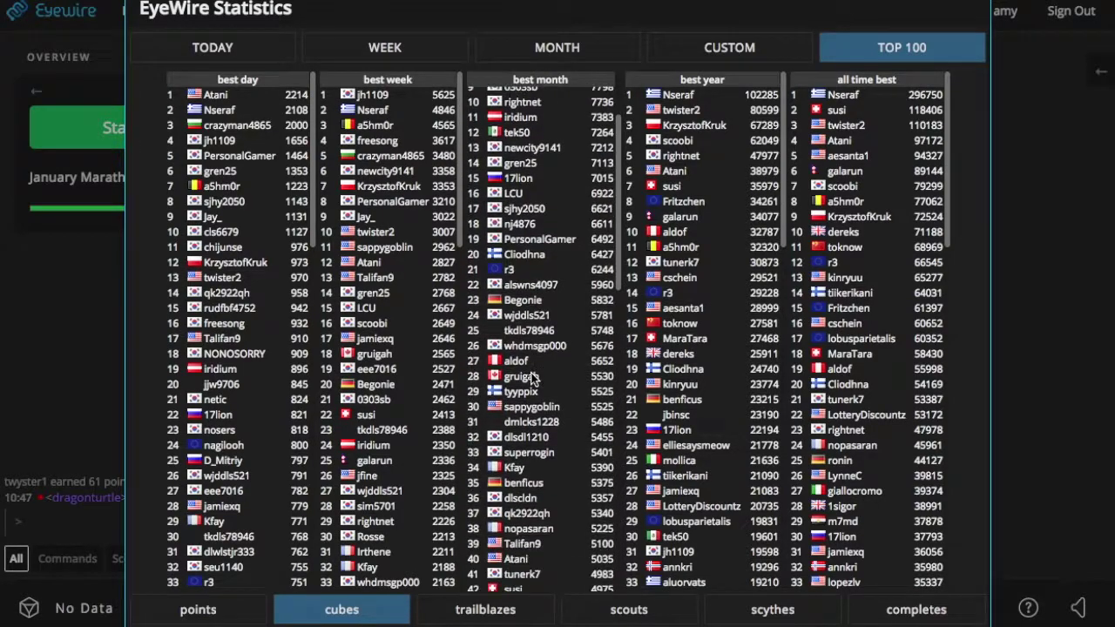
pyautogui.scroll(-1, 531, 376)
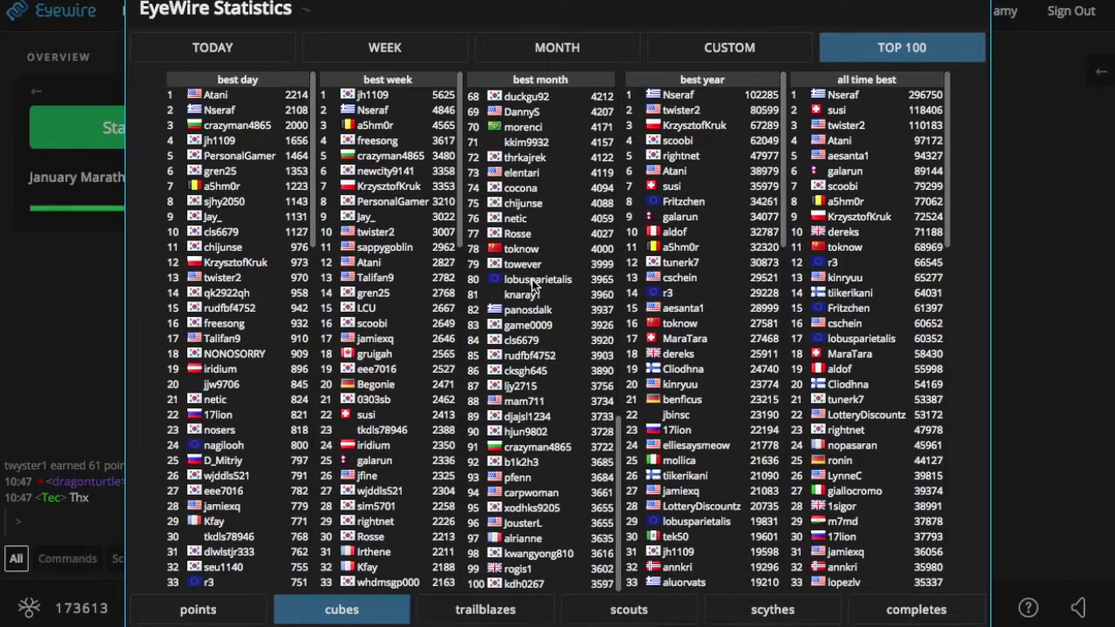
pyautogui.scroll(10, 543, 231)
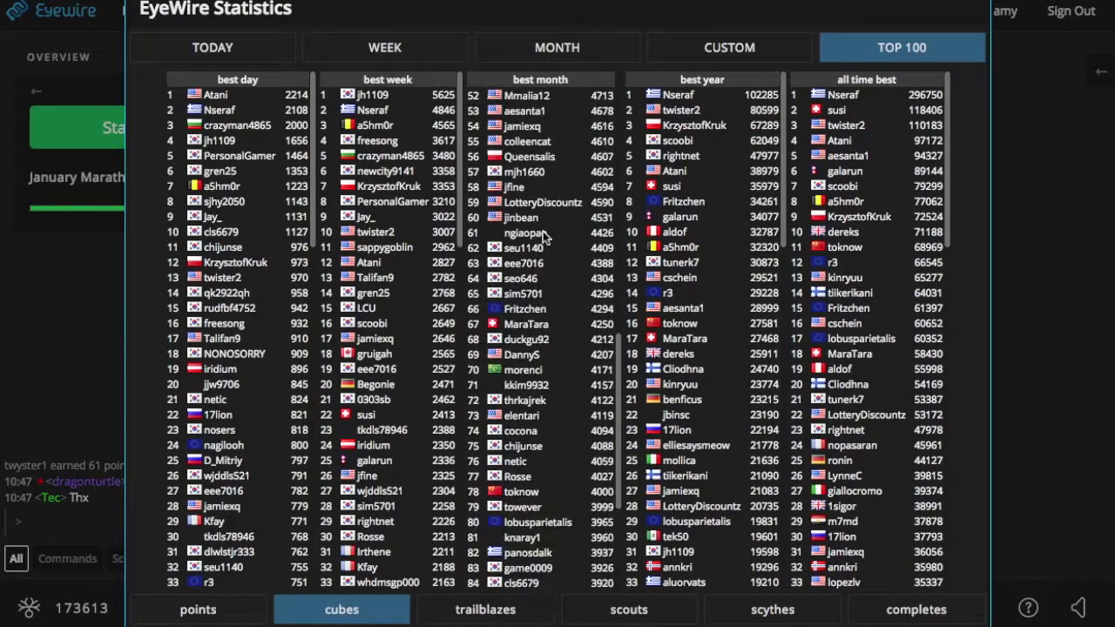
pyautogui.click(1060, 154)
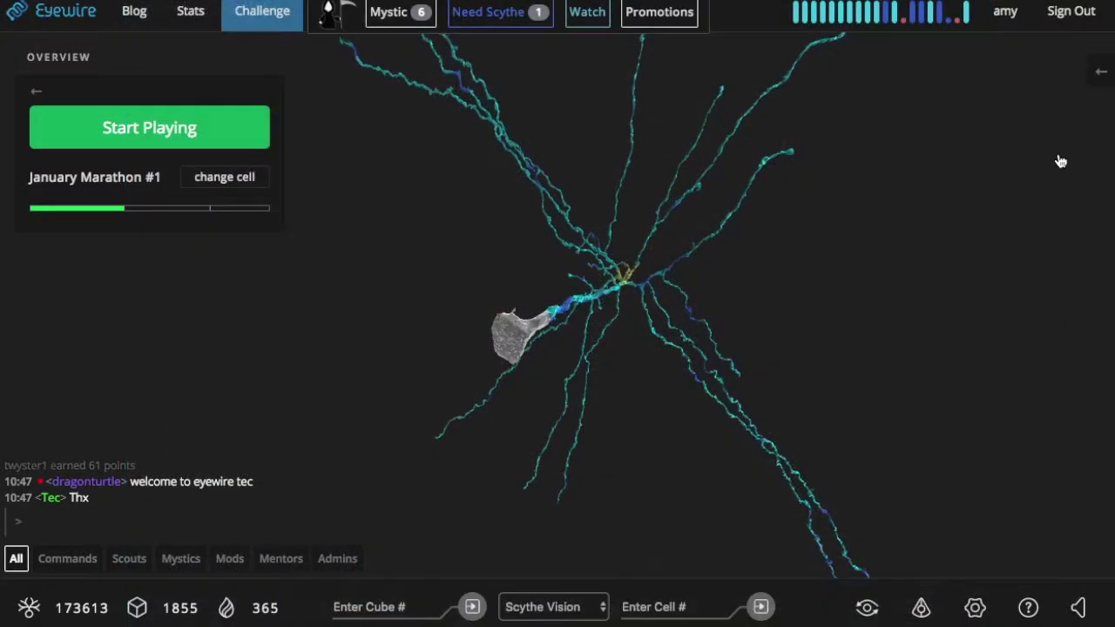
# Switch the chat to the Commands channel and run /help
pyautogui.click(144, 498)
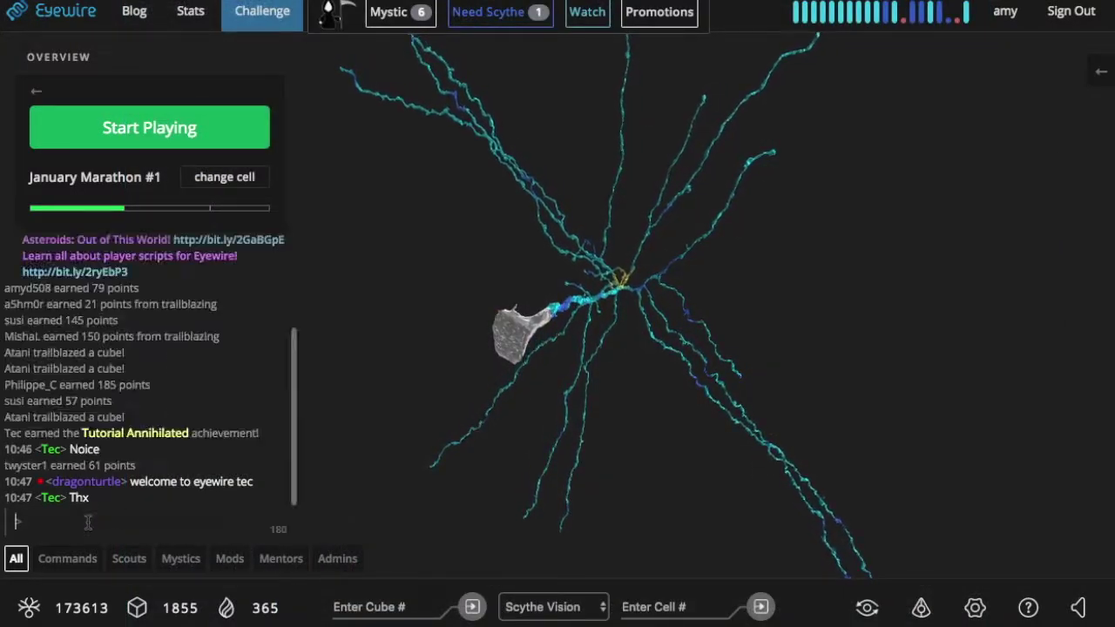
pyautogui.click(53, 562)
pyautogui.write('/help')
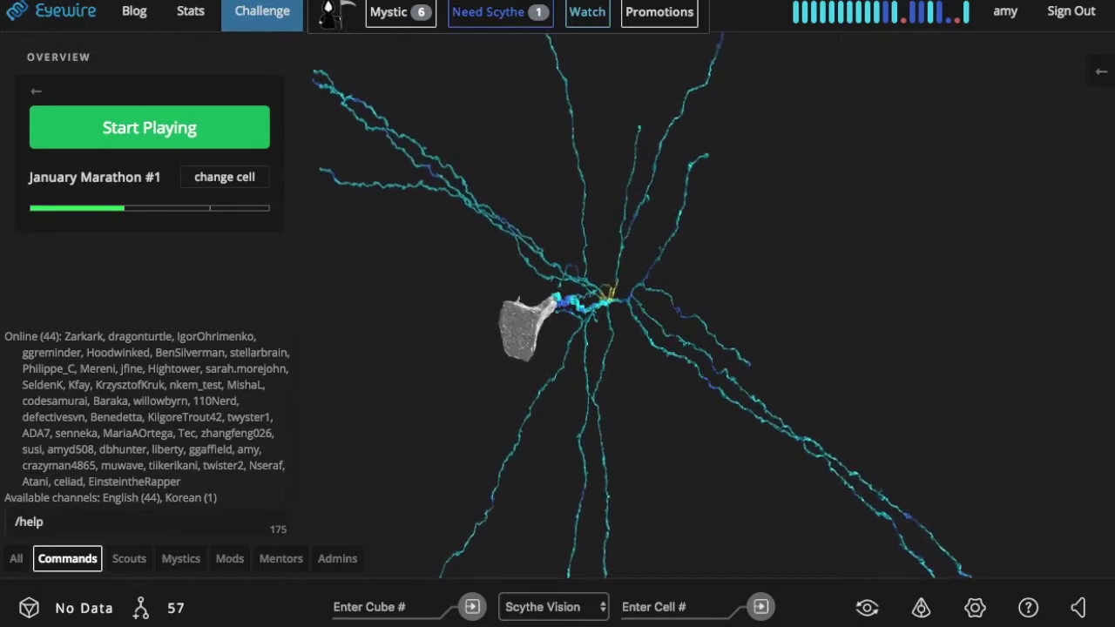
pyautogui.press('Return')
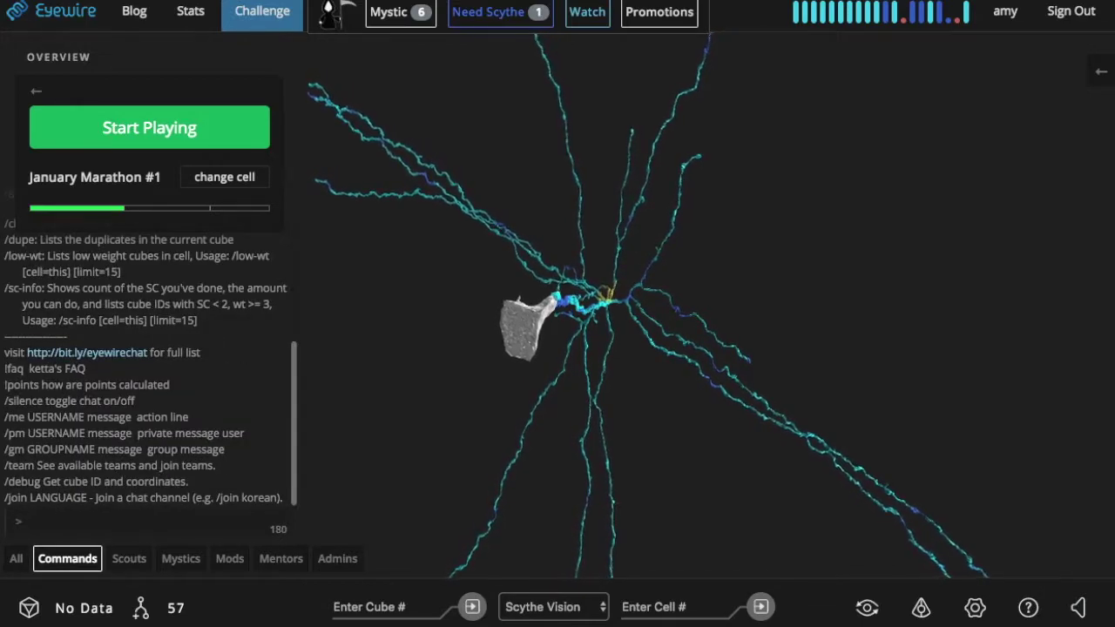
# Read through the tabbed chat commands in the help output, highlighting the /low-wt and /sc-info descriptions
pyautogui.scroll(3, 168, 447)
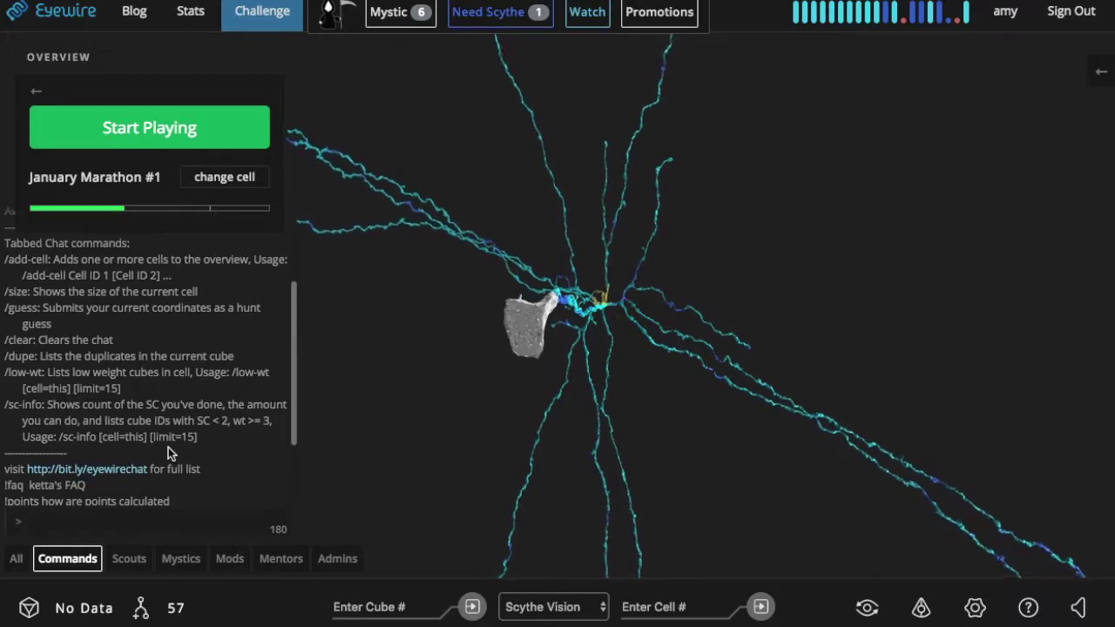
pyautogui.scroll(2, 169, 447)
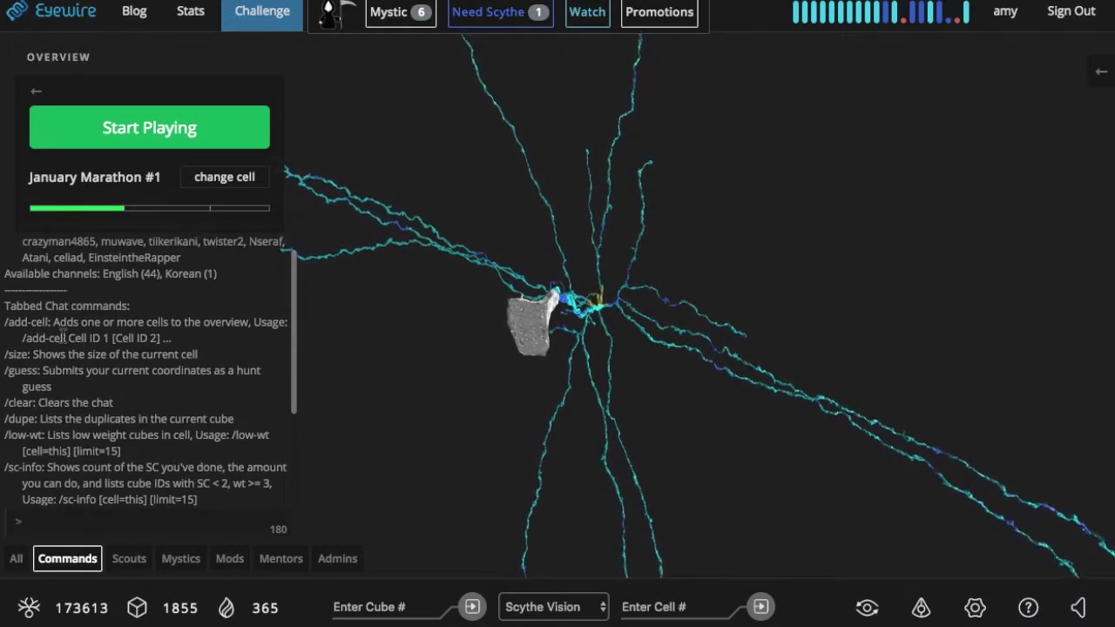
pyautogui.scroll(-1, 93, 463)
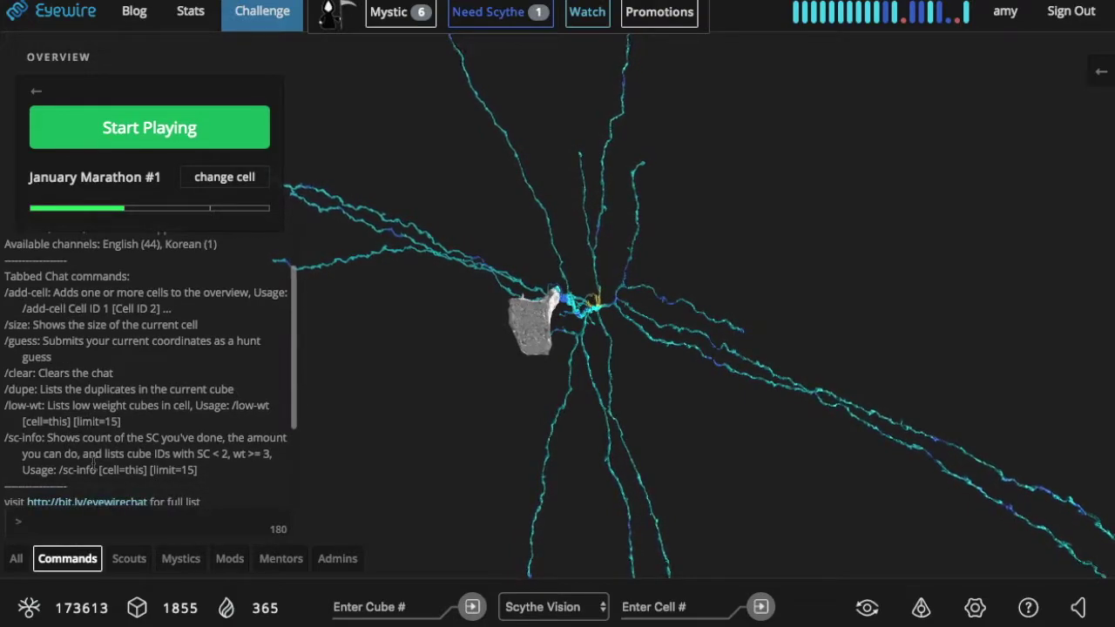
pyautogui.scroll(-1, 63, 441)
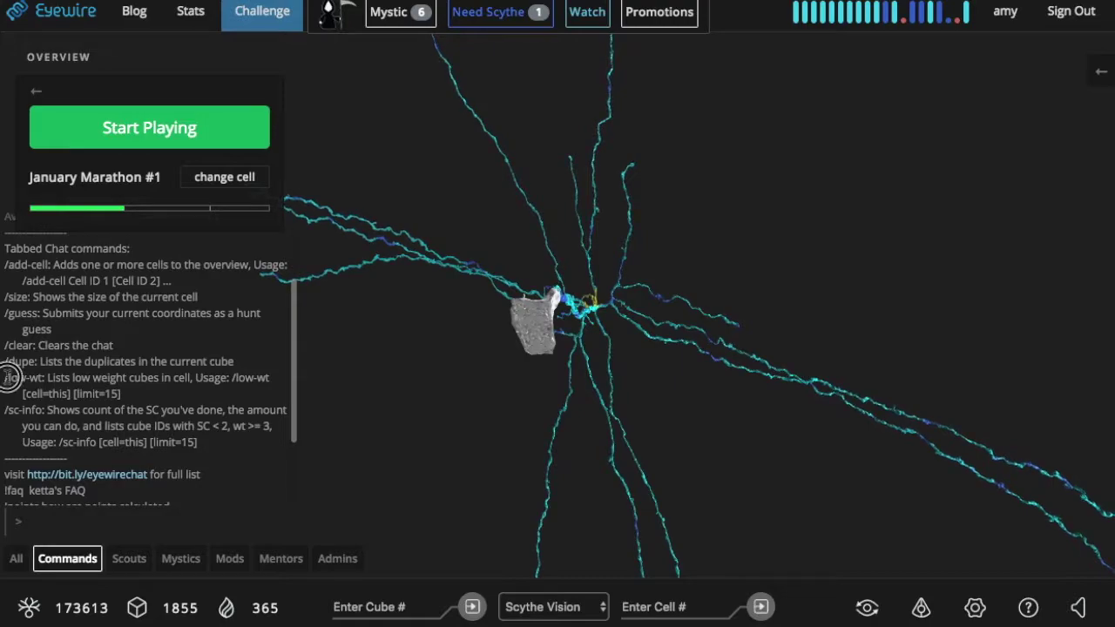
pyautogui.moveTo(10, 378); pyautogui.dragTo(184, 395)
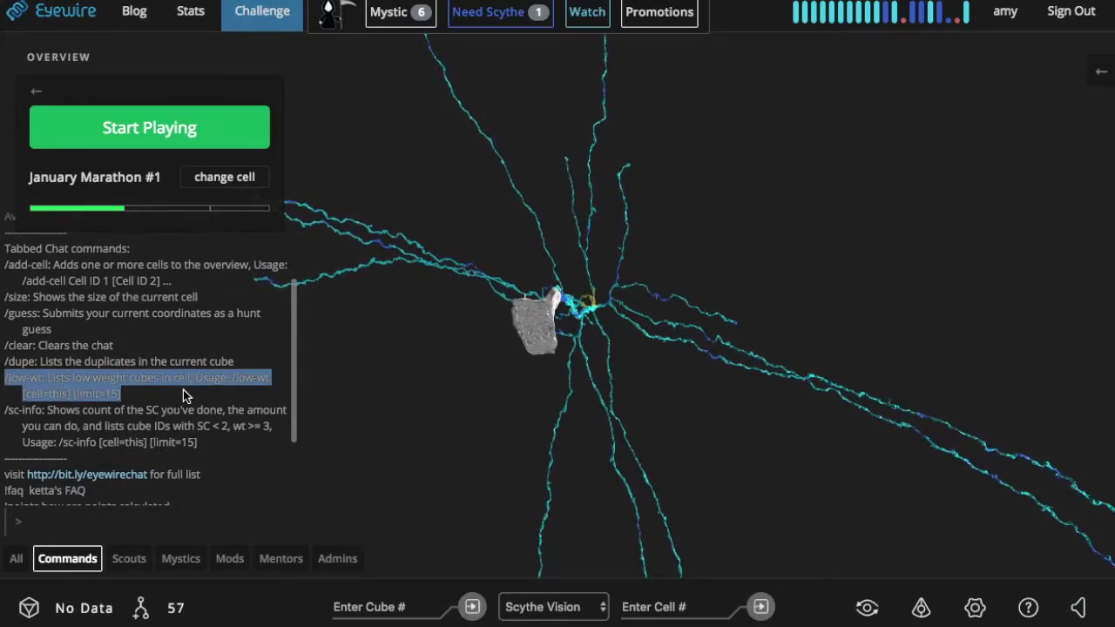
pyautogui.click(107, 437)
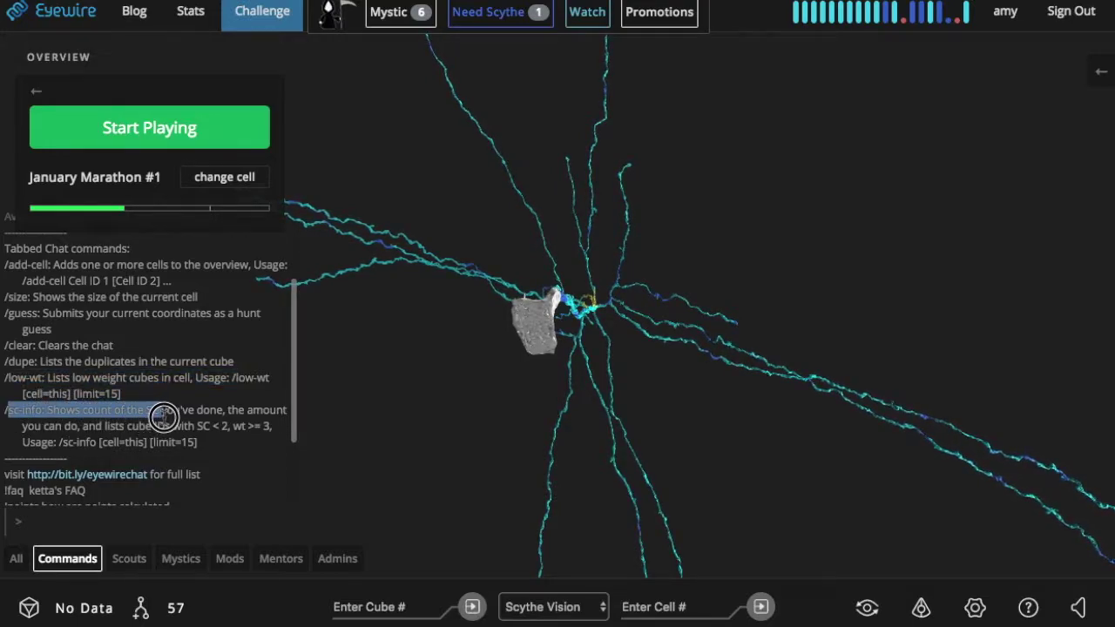
pyautogui.moveTo(164, 416); pyautogui.dragTo(157, 422)
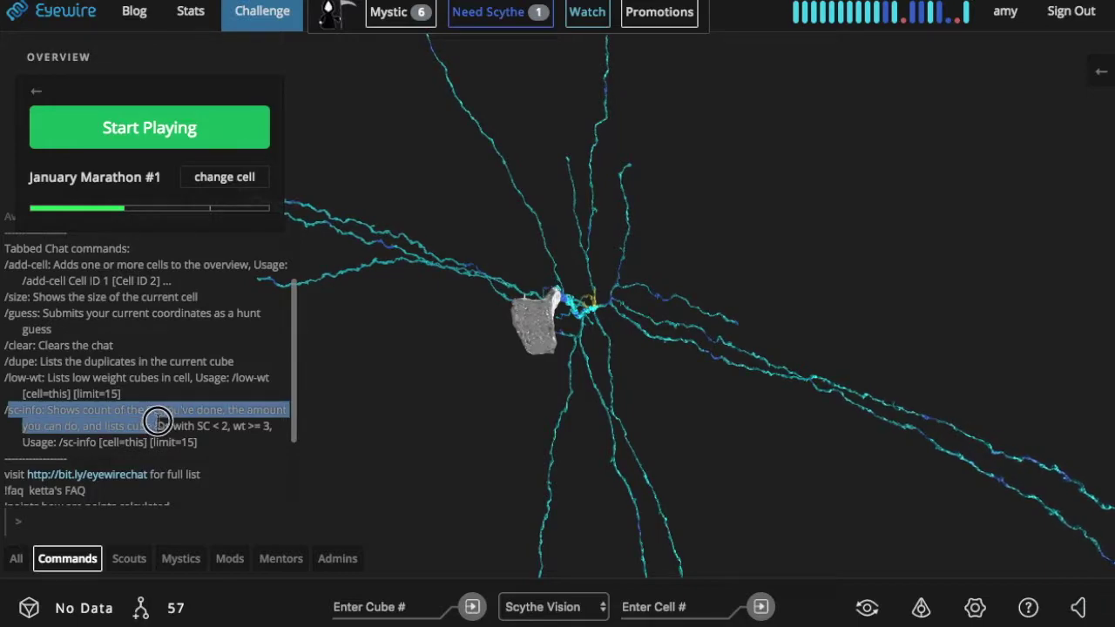
pyautogui.click(215, 454)
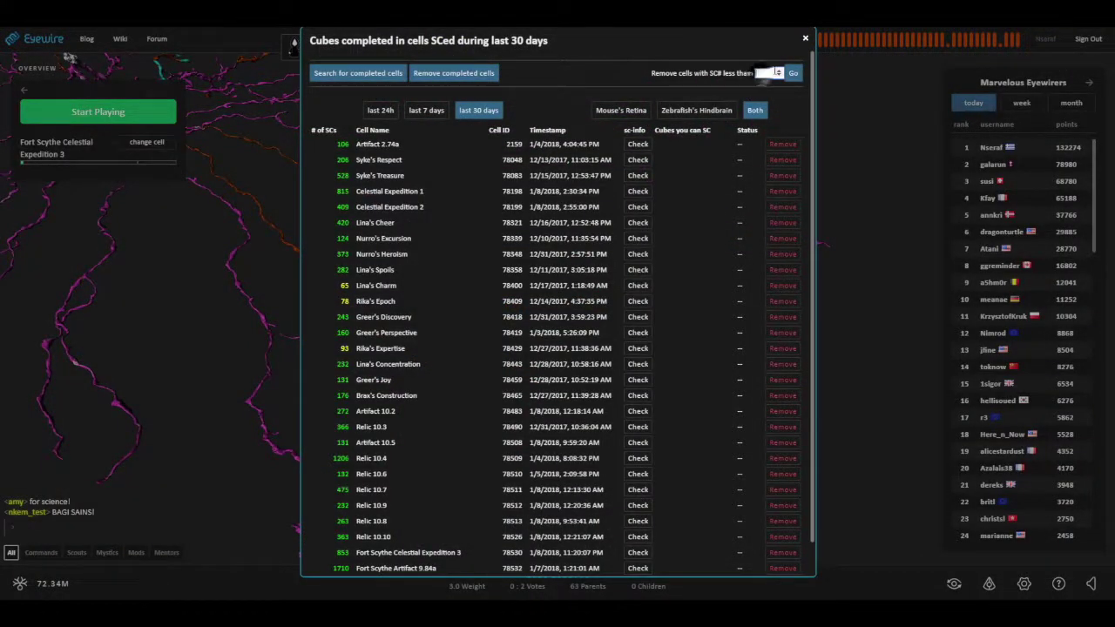
# Apply the SC count threshold that removes low-count cells, and limit the completed cubes list to the last 24h
pyautogui.click(792, 74)
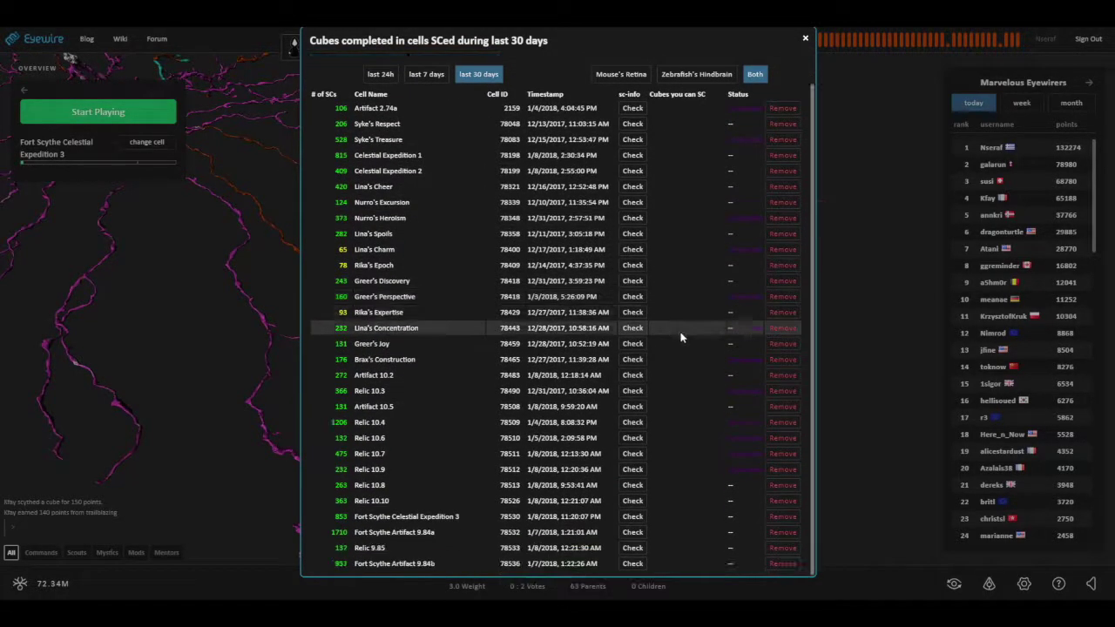
pyautogui.click(372, 77)
pyautogui.click(381, 110)
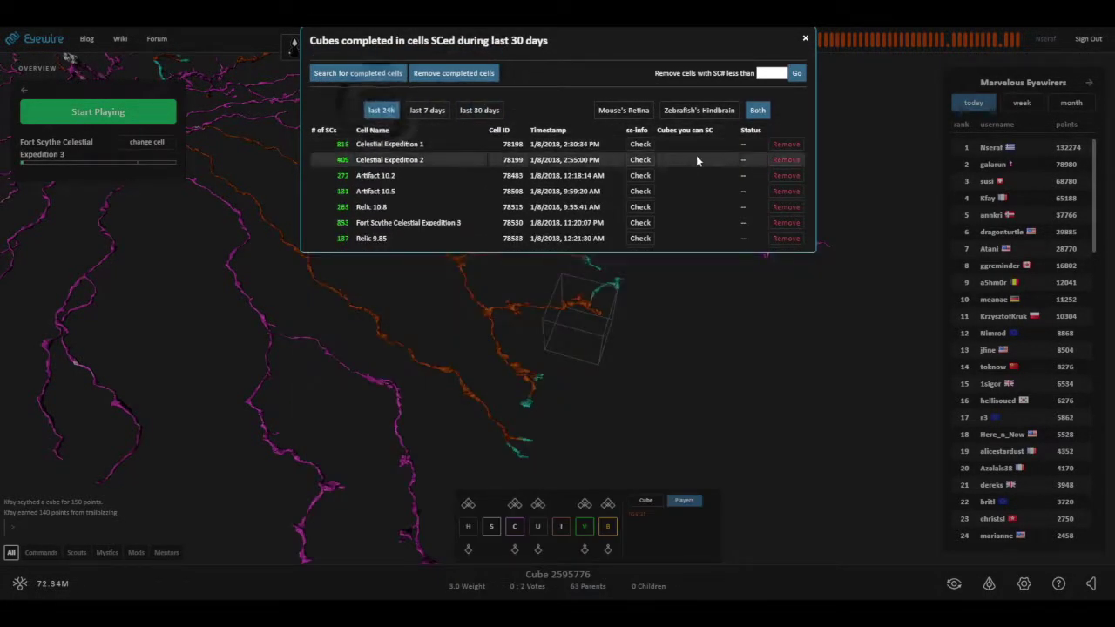
# Filter the list to Zebrafish's Hindbrain over the last 30 days and remove cells below the SC count threshold
pyautogui.click(697, 109)
pyautogui.click(431, 111)
pyautogui.click(479, 110)
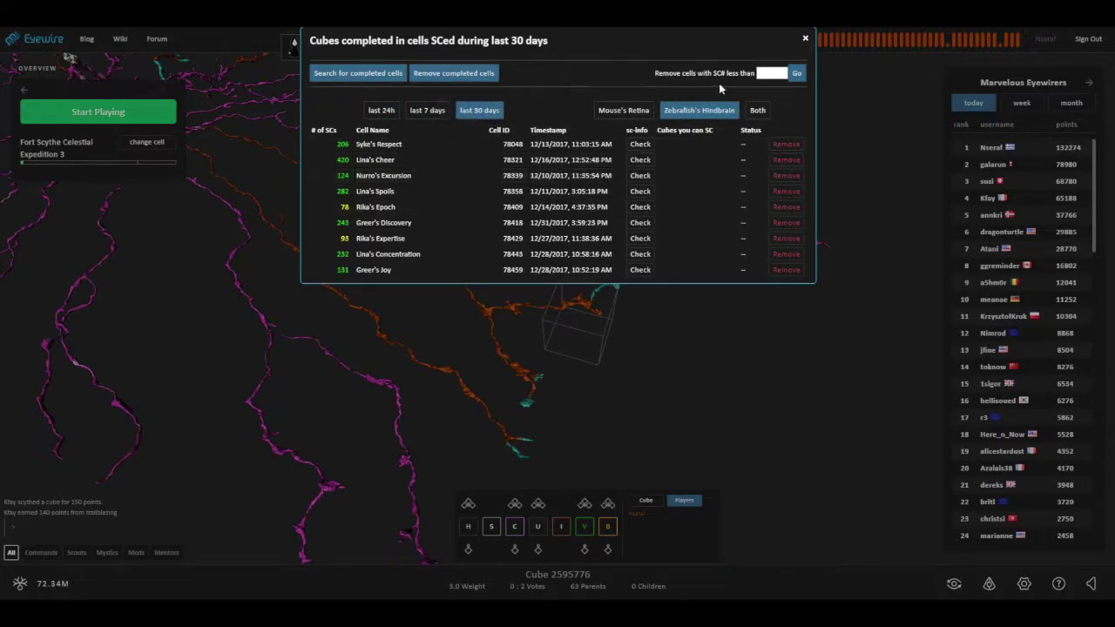
pyautogui.click(798, 75)
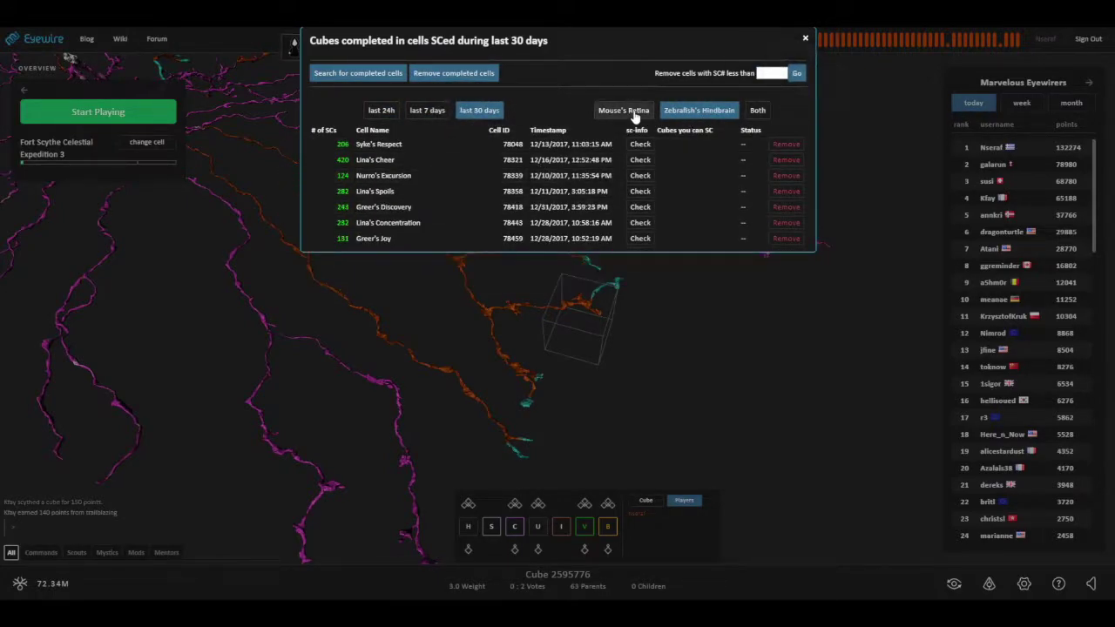
# Show cells from both datasets, load the cell Syke's Respect in the overview, and check its sc-info
pyautogui.click(757, 109)
pyautogui.click(371, 144)
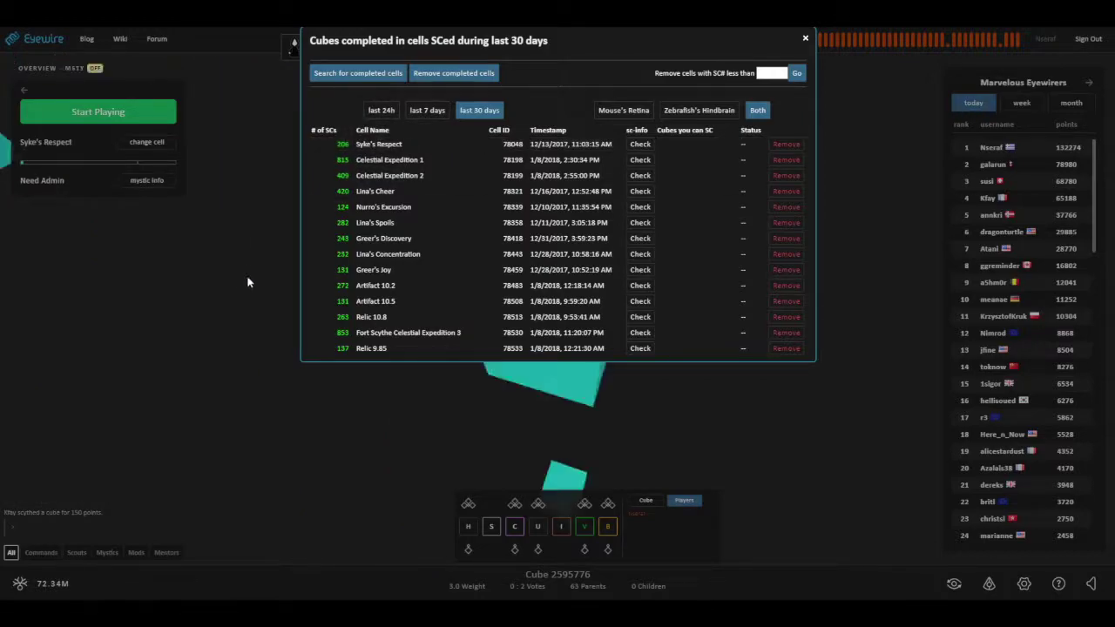
pyautogui.click(639, 144)
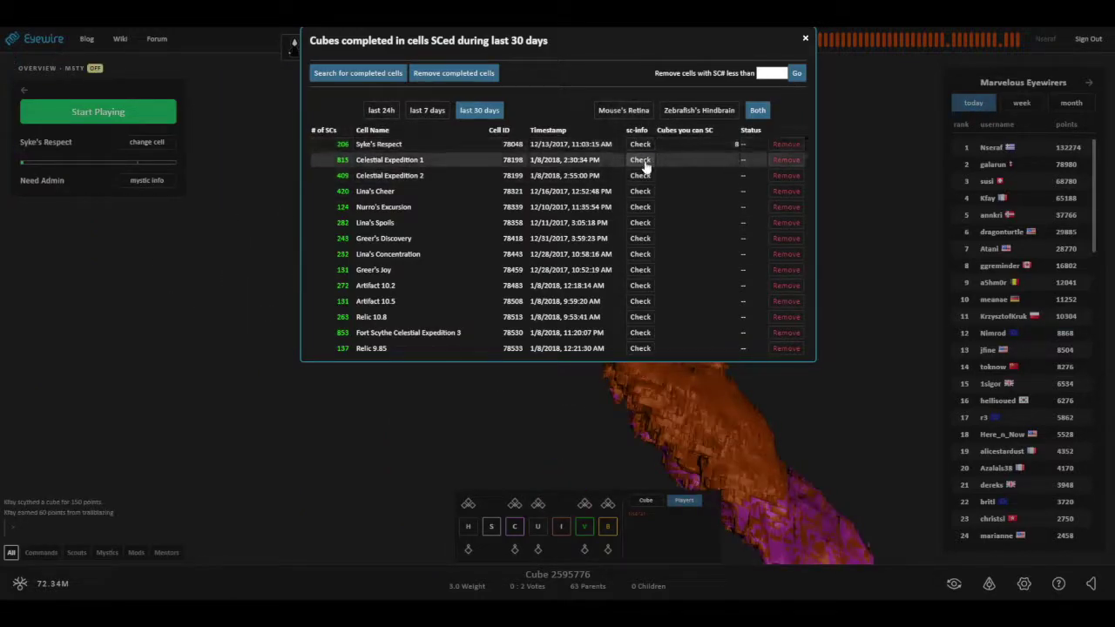
# Filter the list to Mouse's Retina and remove Artifact 10.2 from it
pyautogui.click(618, 110)
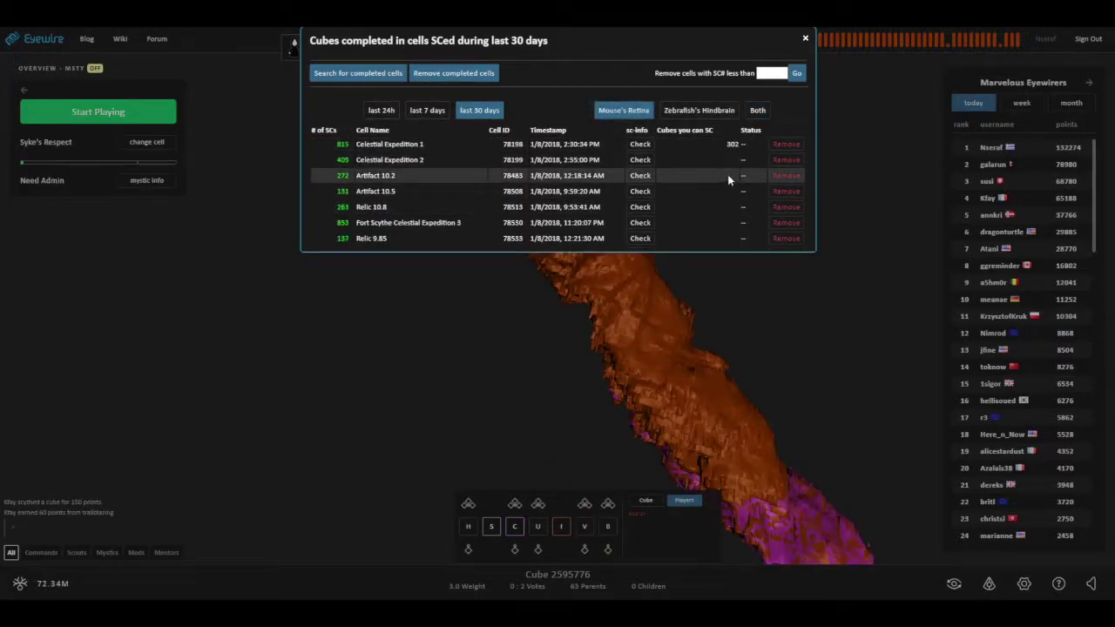
pyautogui.click(788, 176)
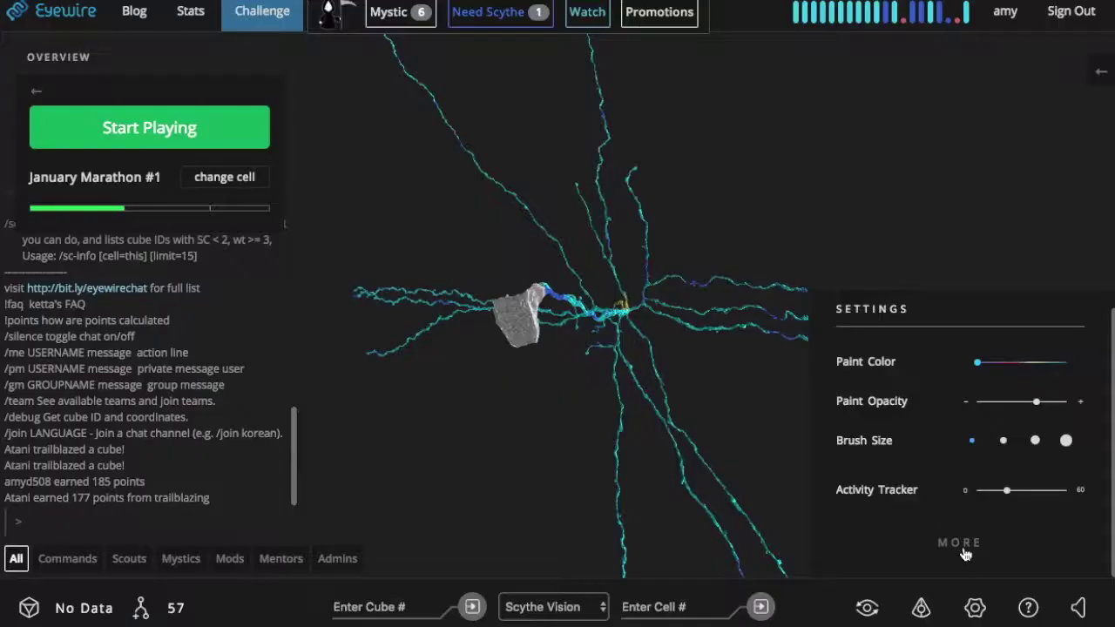
# Expand the full settings and review the Eyewire DLC options for chat messages, timestamps and the leaderboard
pyautogui.click(958, 540)
pyautogui.scroll(-10, 962, 549)
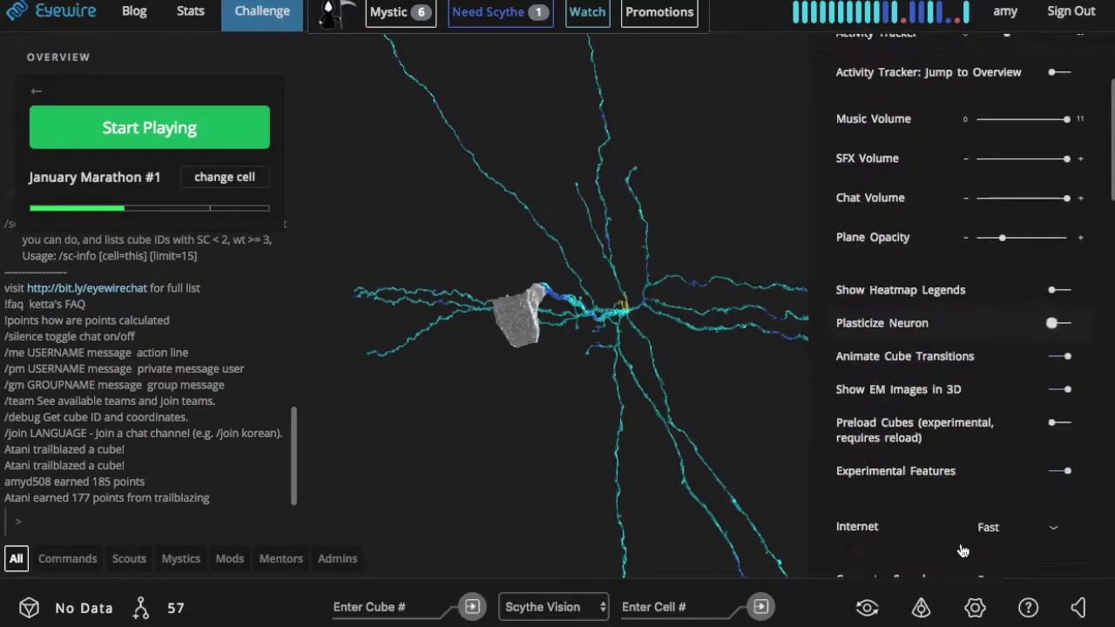
pyautogui.scroll(-5, 963, 550)
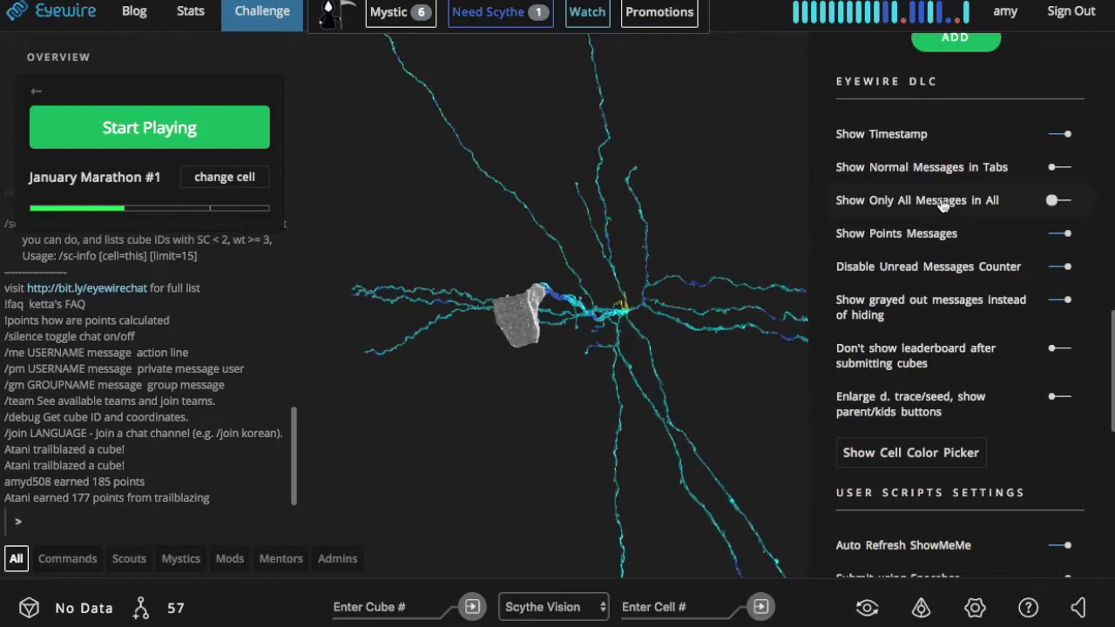
pyautogui.click(1059, 135)
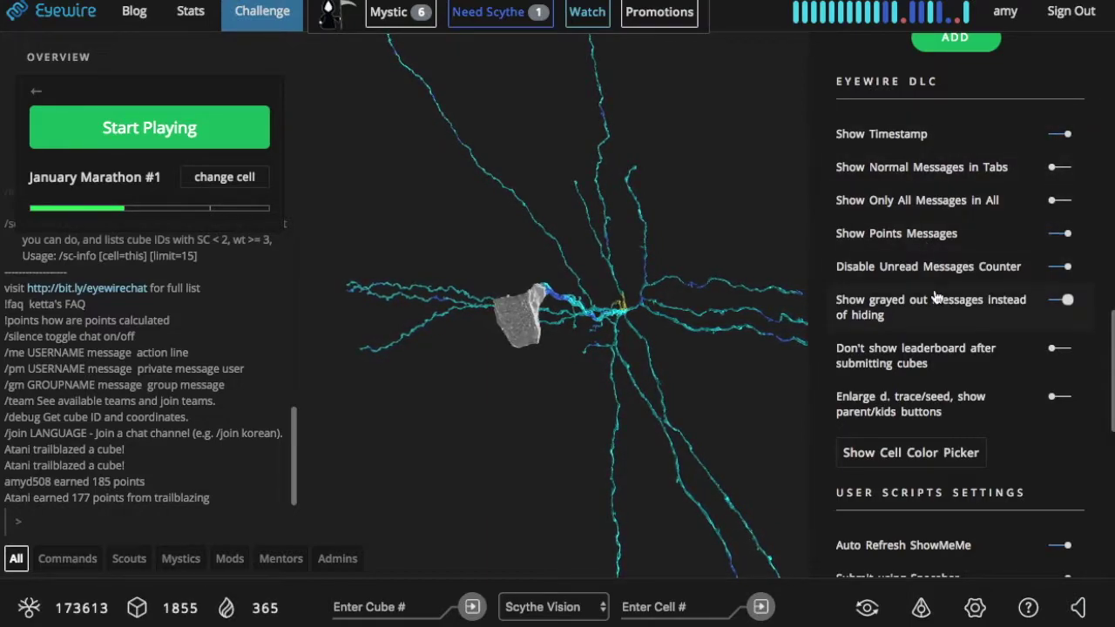
pyautogui.scroll(-2, 935, 298)
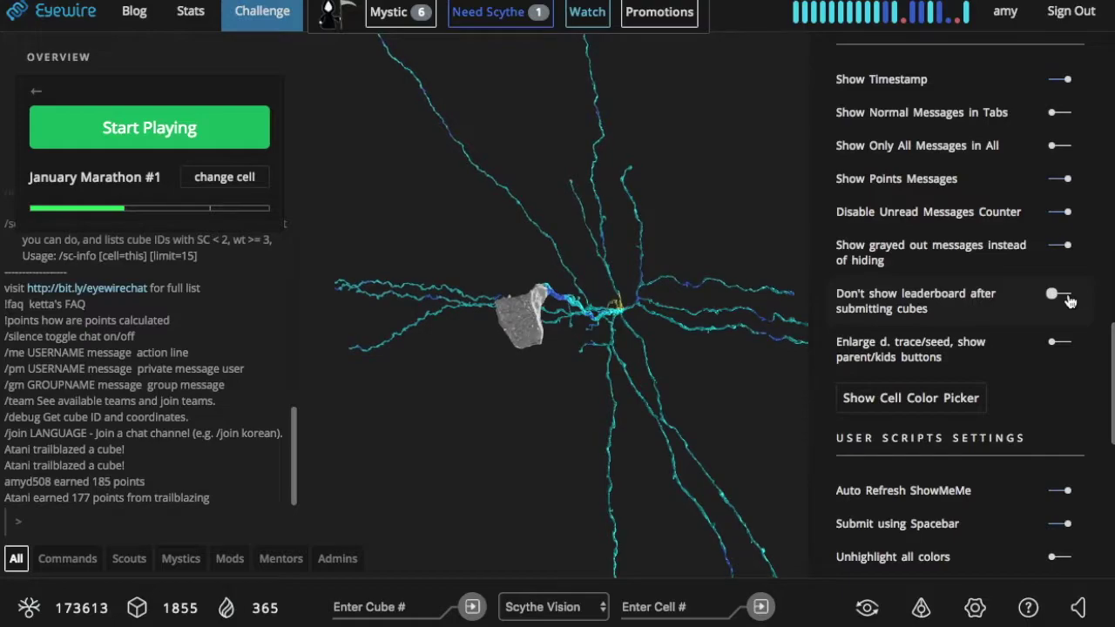
# Open cube 2633094 from the overview and enable the option to enlarge trace/seed and show the parent/kids buttons
pyautogui.click(646, 435)
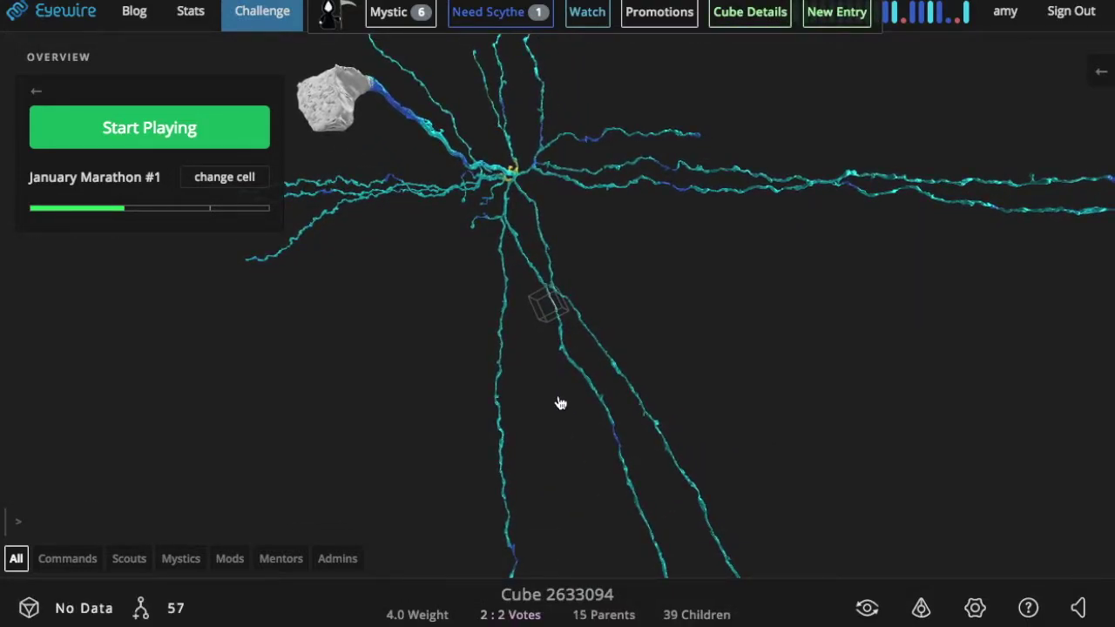
pyautogui.click(545, 305)
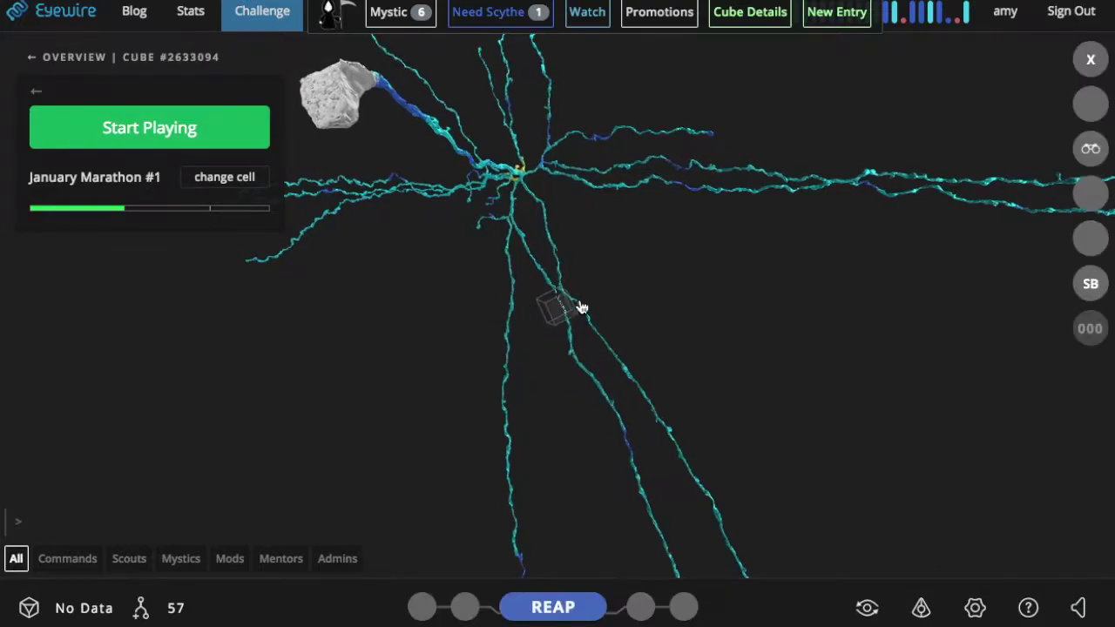
pyautogui.click(978, 608)
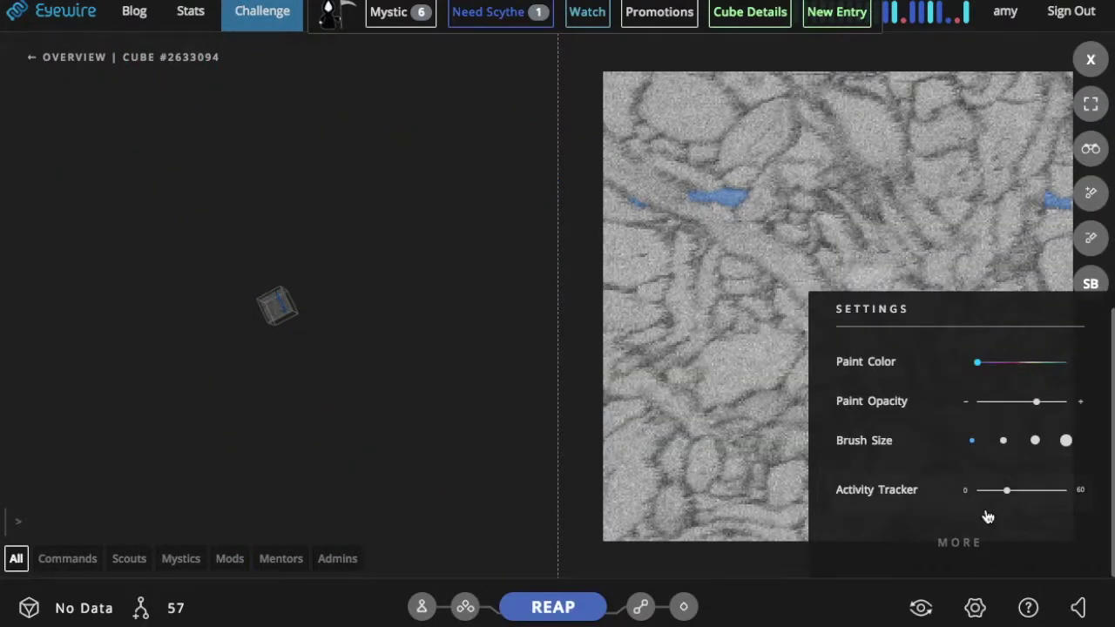
pyautogui.click(963, 542)
pyautogui.scroll(-10, 965, 549)
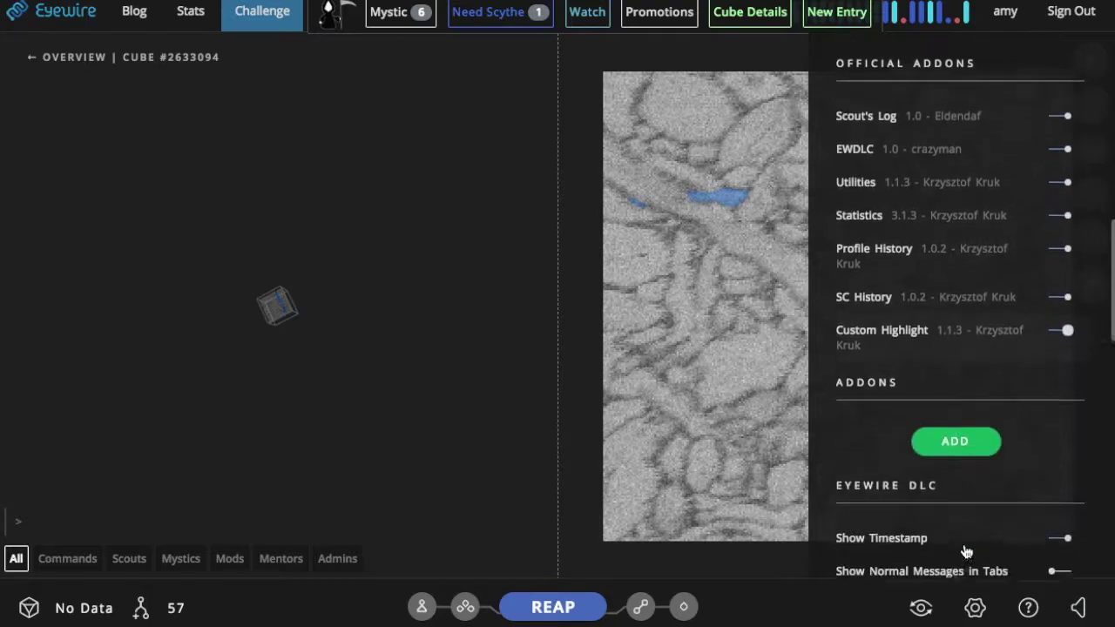
pyautogui.scroll(-6, 965, 551)
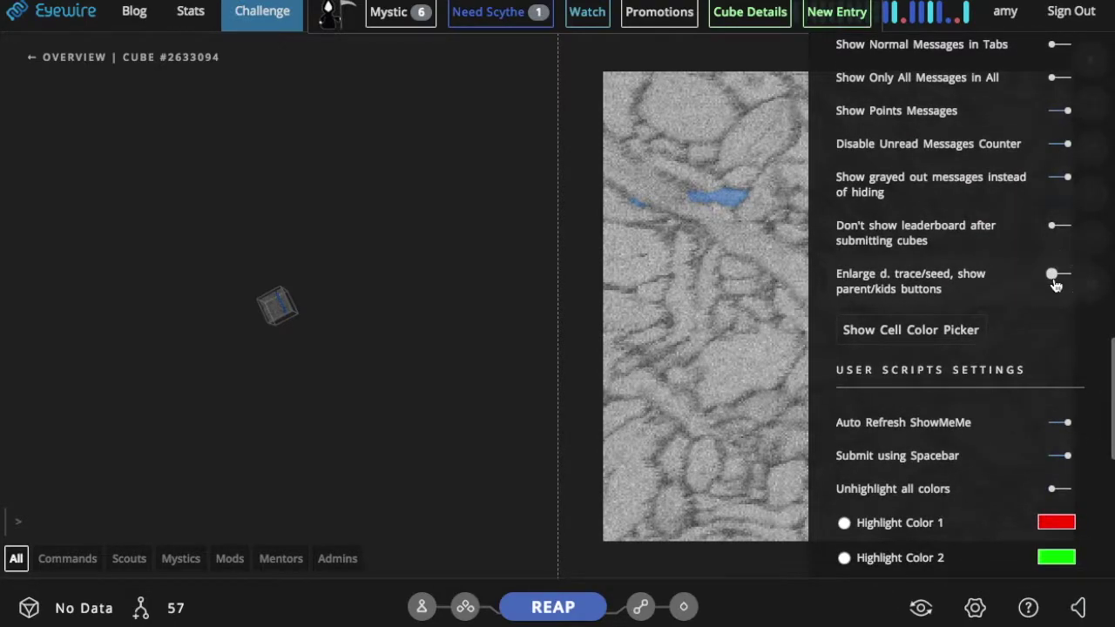
pyautogui.click(1054, 285)
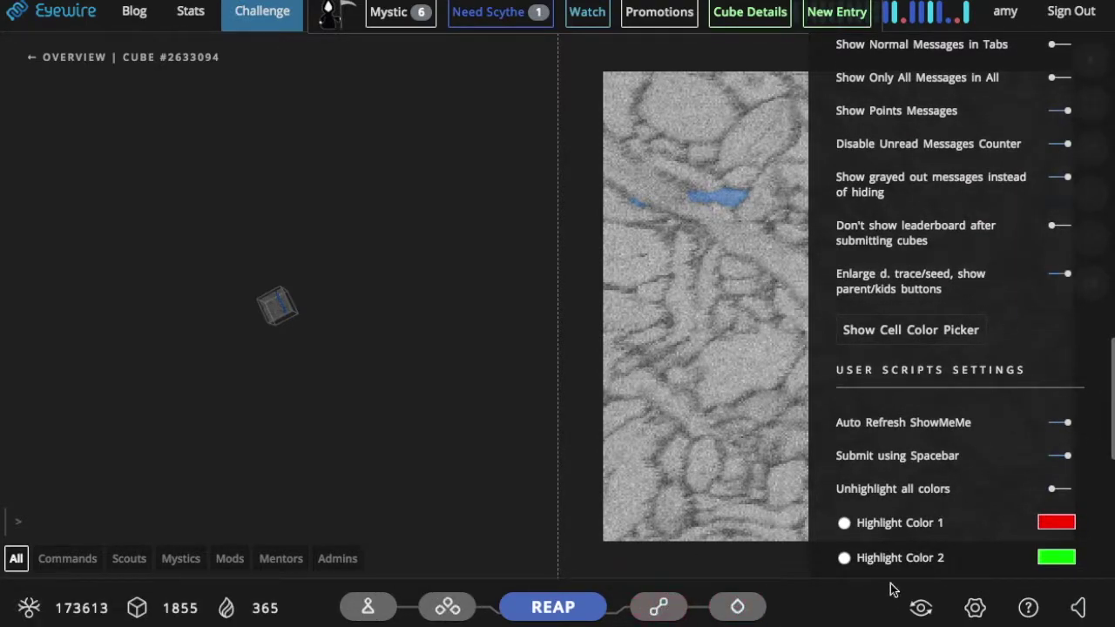
# Disable the enlarged trace/seed and parent/kids buttons option, and return to the cell overview
pyautogui.click(1059, 273)
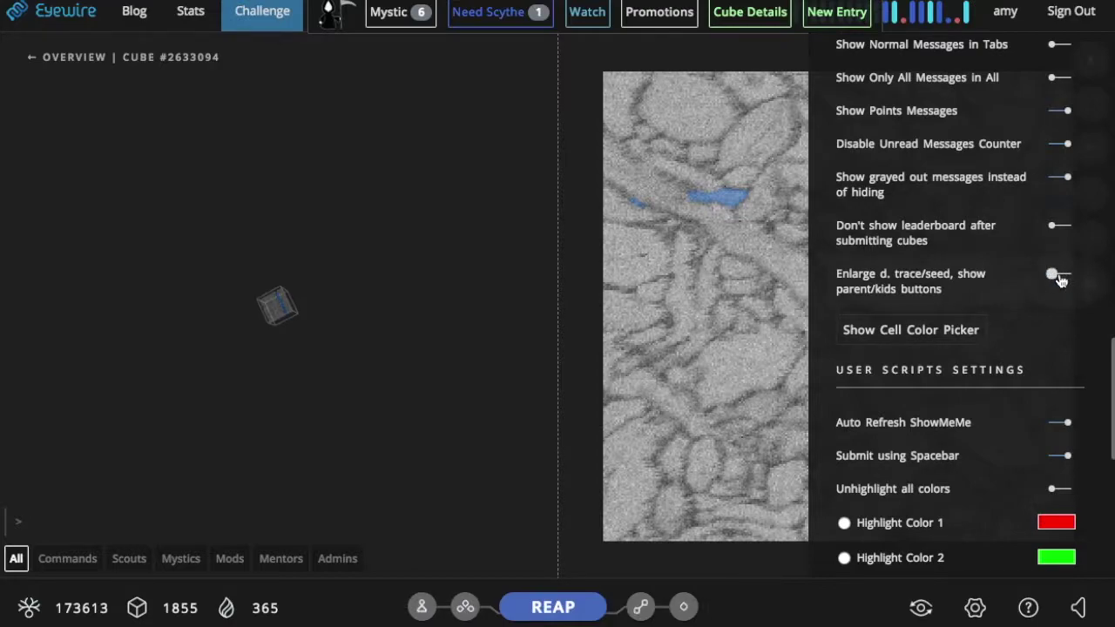
pyautogui.click(75, 57)
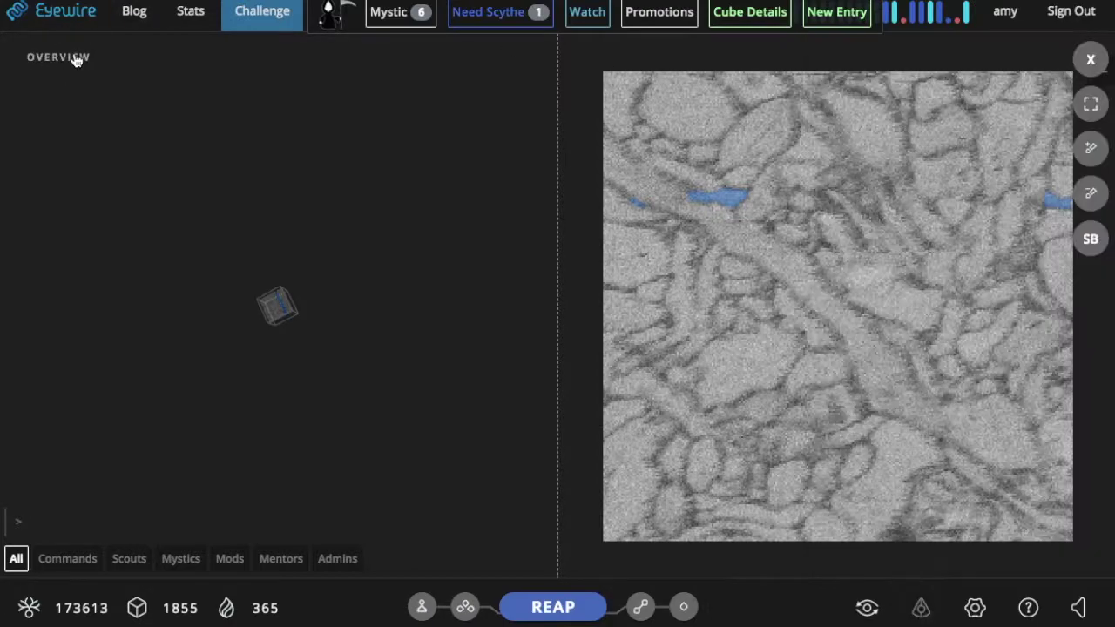
# Show the Cell Color Picker from the Eyewire DLC settings
pyautogui.click(978, 608)
pyautogui.click(960, 549)
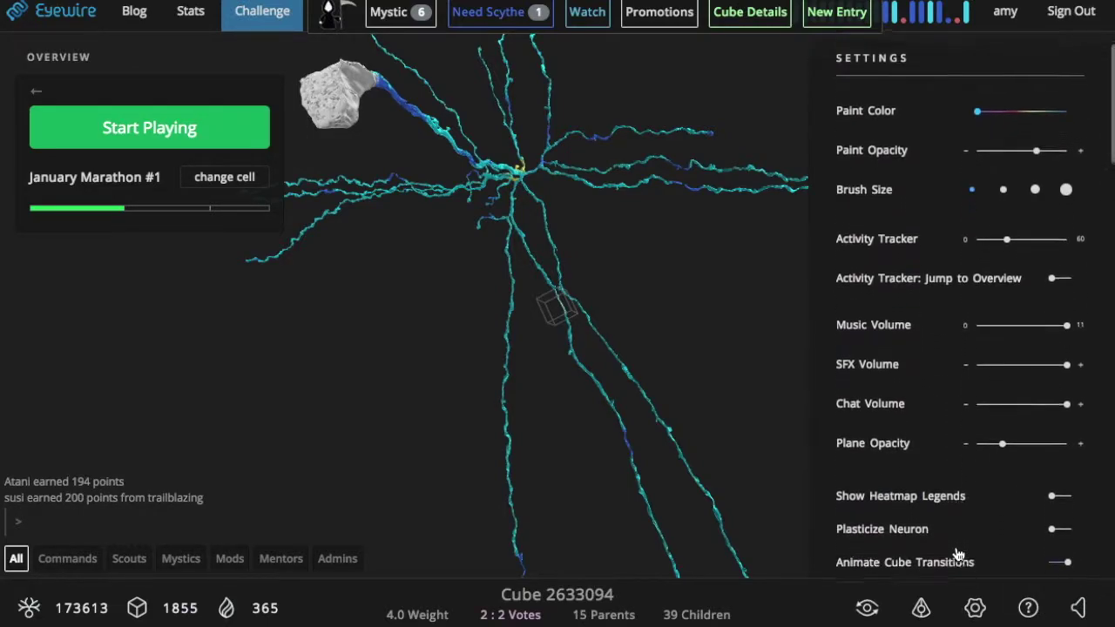
pyautogui.scroll(-7, 958, 451)
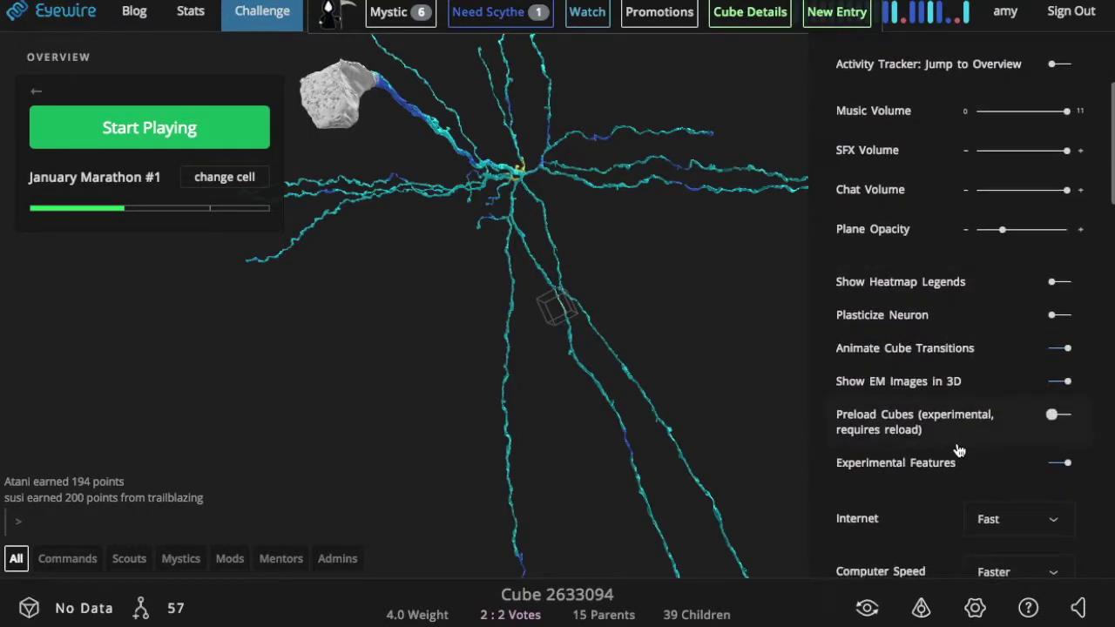
pyautogui.scroll(-11, 958, 451)
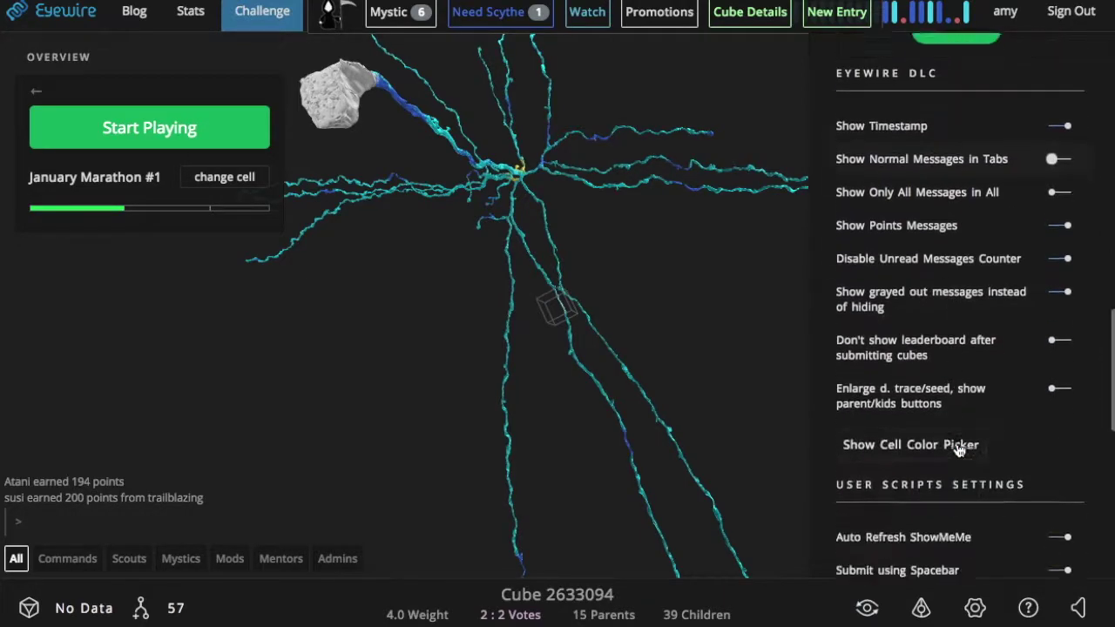
pyautogui.click(916, 254)
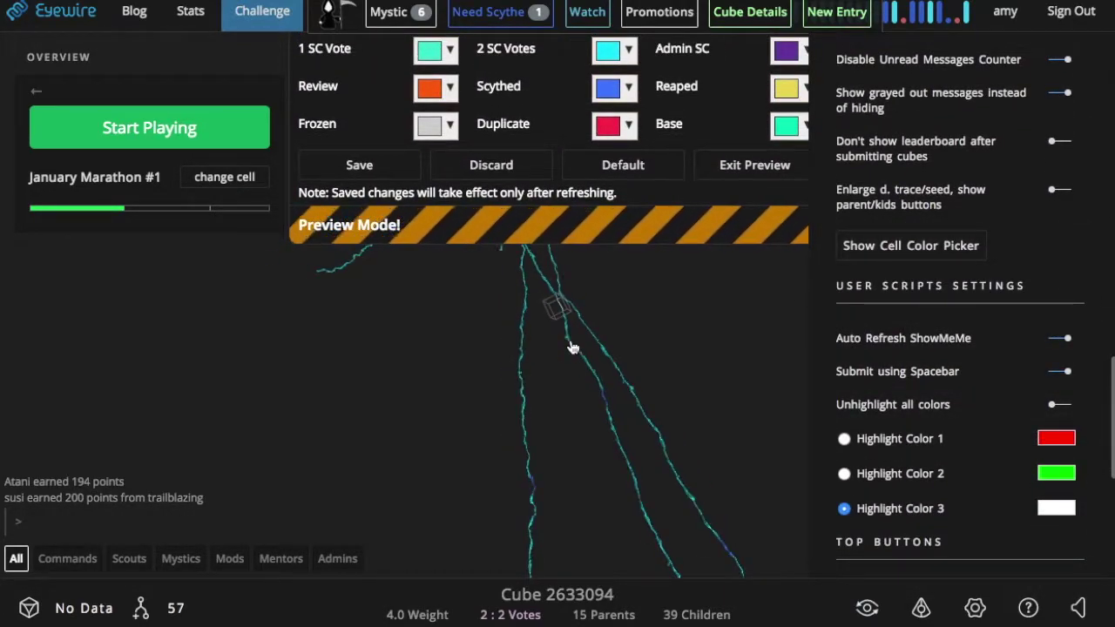
# Close the settings and preview the 2 SC Votes color as purple #cb16fd on the neuron
pyautogui.moveTo(573, 348); pyautogui.dragTo(717, 258)
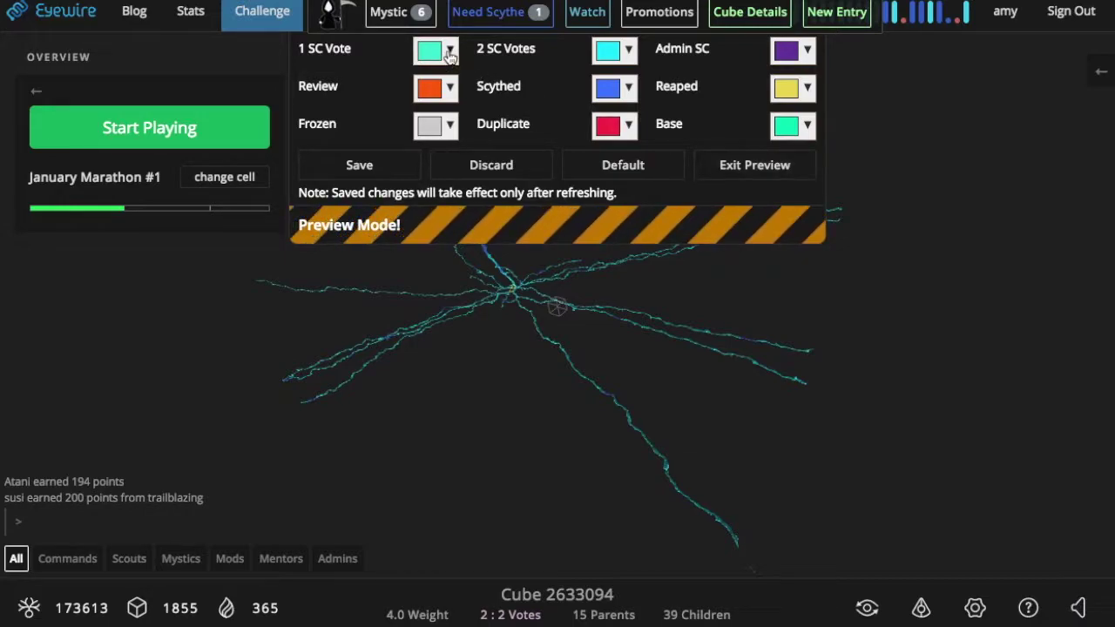
pyautogui.click(629, 52)
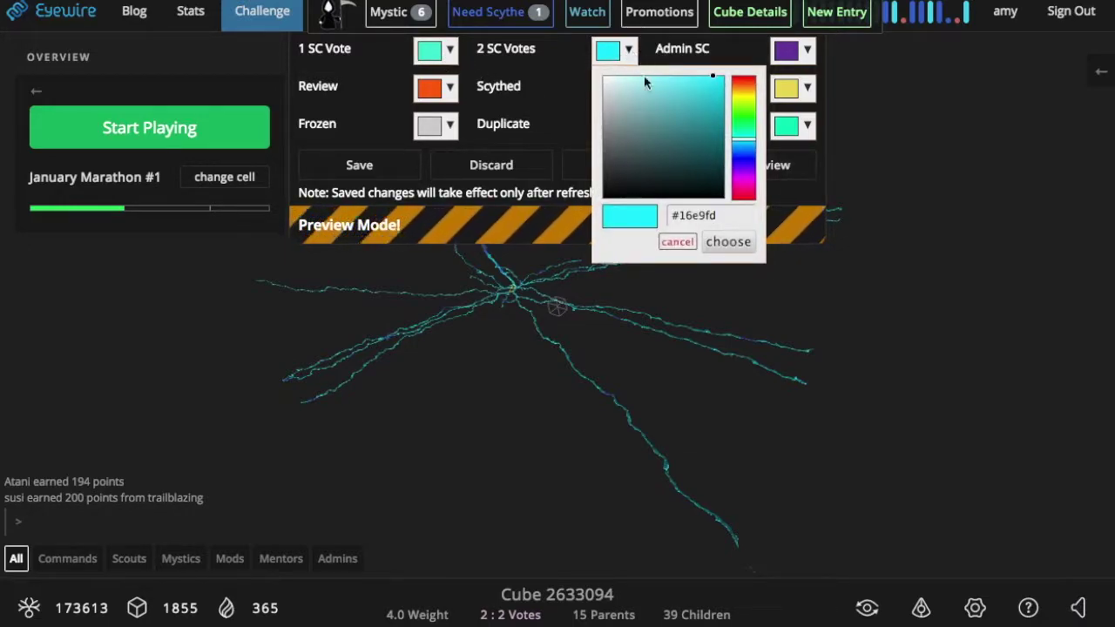
pyautogui.click(736, 174)
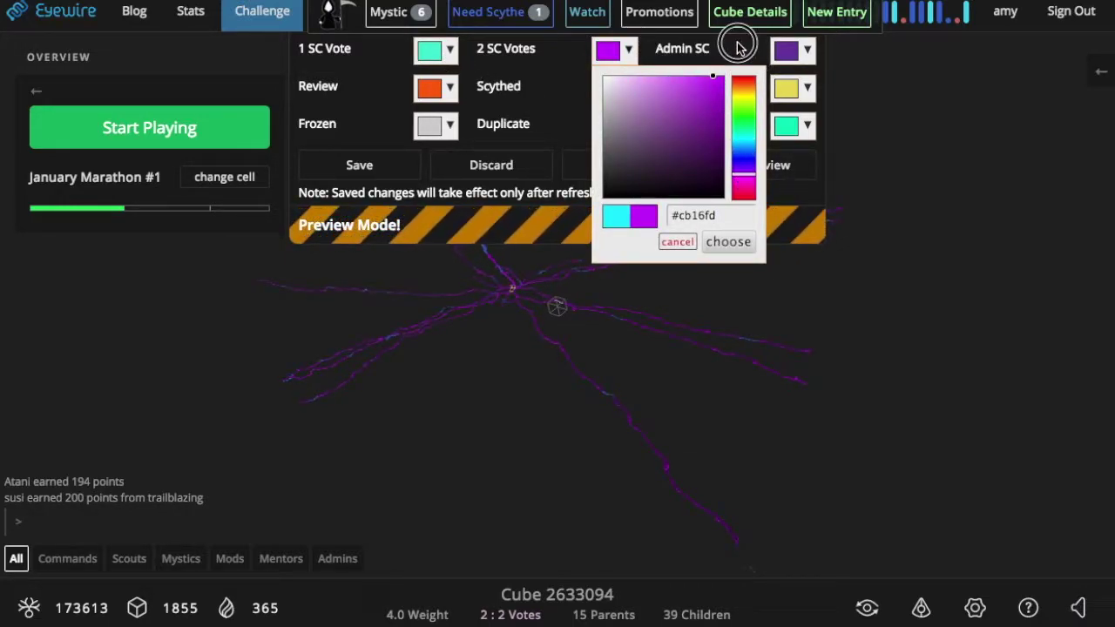
# Preview the Admin SC color as lime green in the Cell Color Picker
pyautogui.click(787, 49)
pyautogui.click(923, 102)
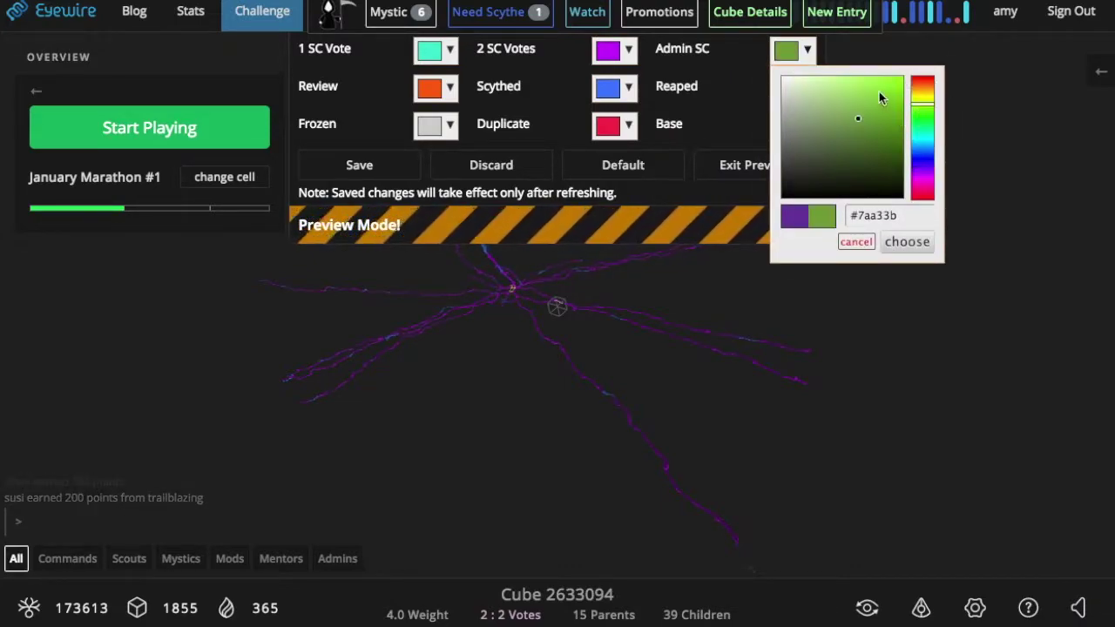
pyautogui.click(879, 96)
pyautogui.click(677, 101)
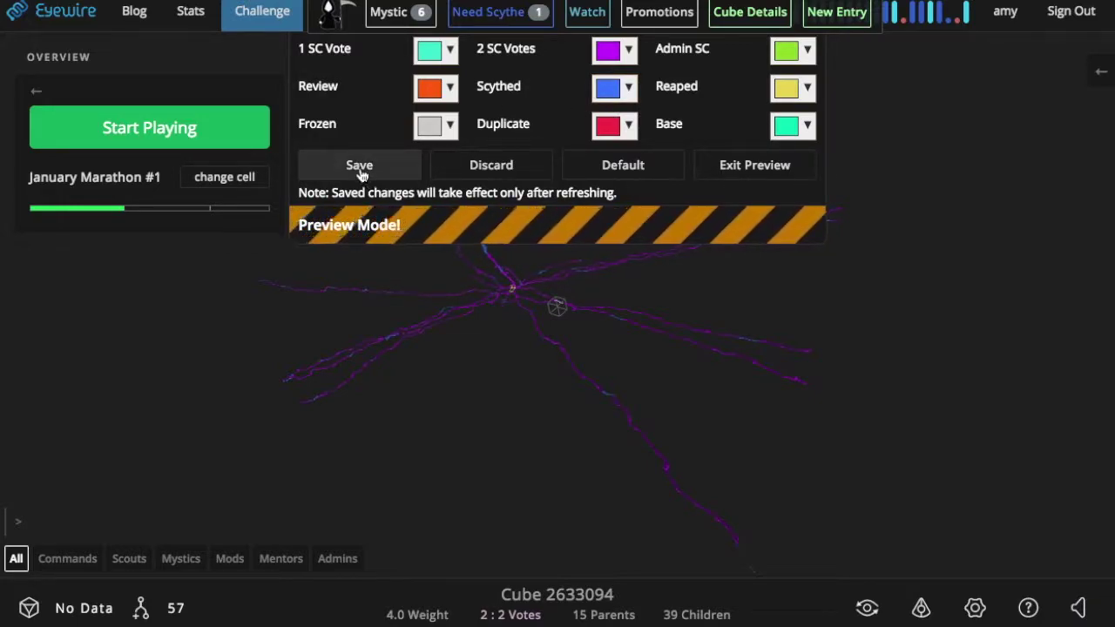
# Inspect the recolored neuron from several angles and exit the color preview
pyautogui.click(598, 318)
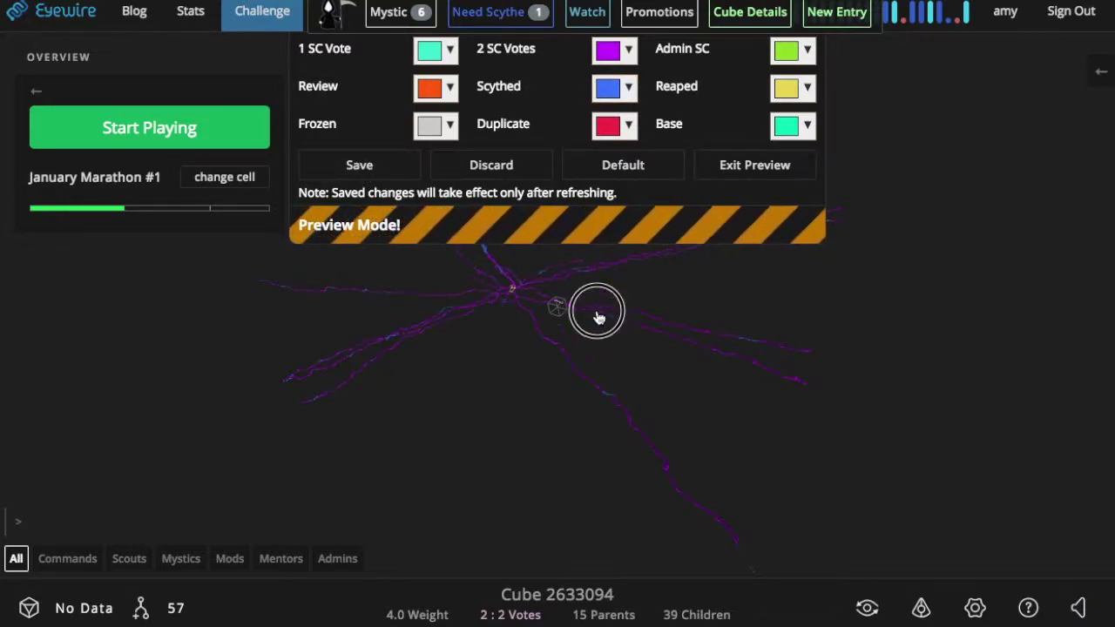
pyautogui.moveTo(598, 318); pyautogui.dragTo(376, 370)
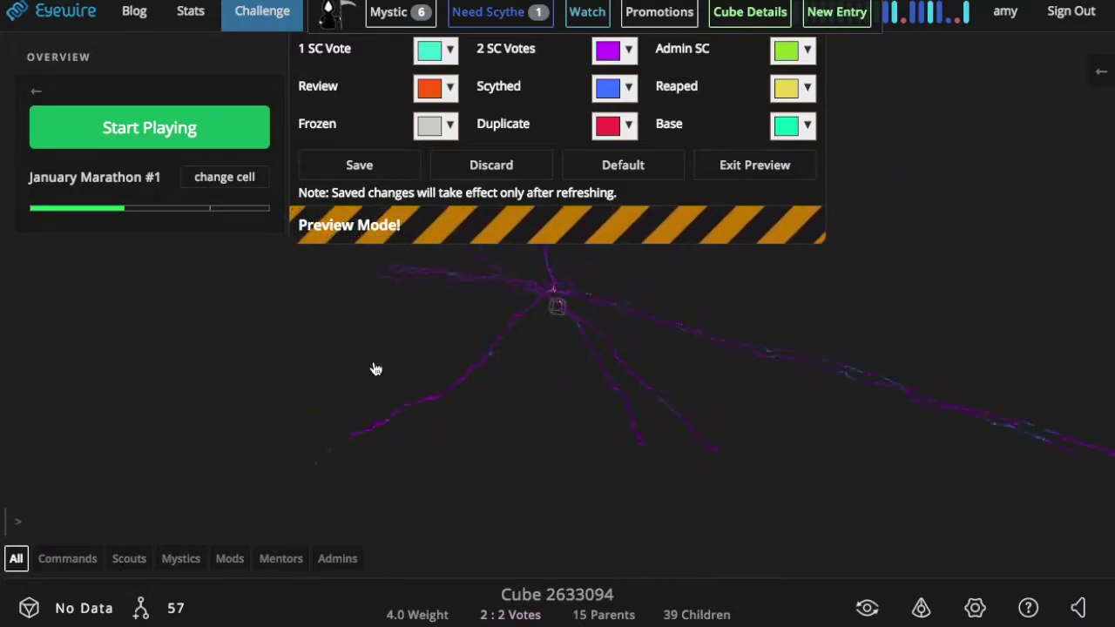
pyautogui.moveTo(598, 369); pyautogui.dragTo(705, 351)
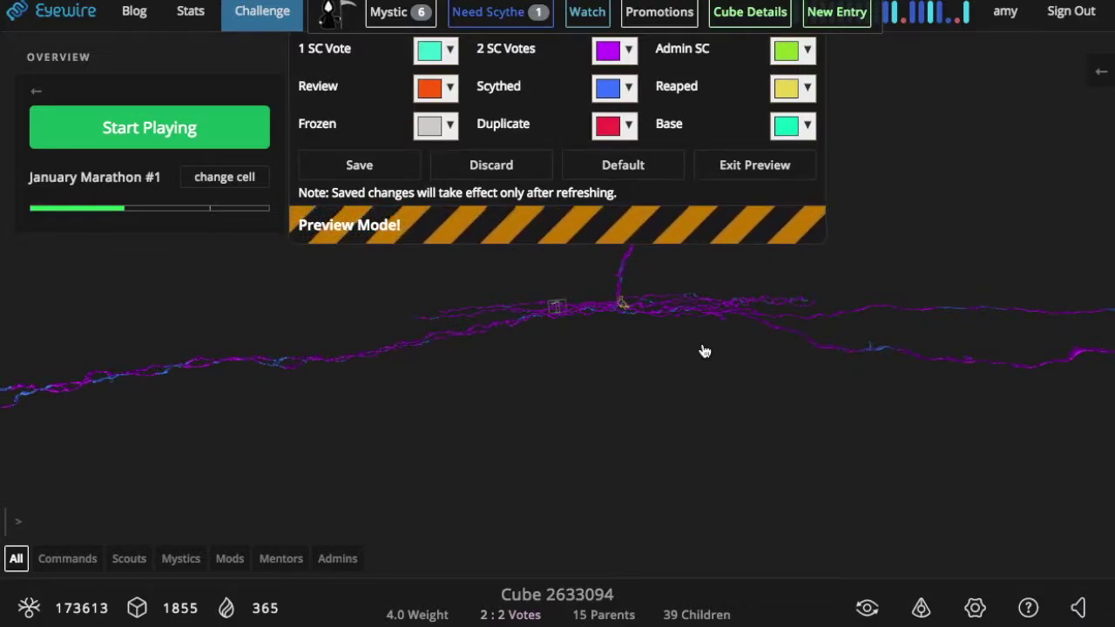
pyautogui.moveTo(667, 358); pyautogui.dragTo(510, 482)
pyautogui.click(753, 165)
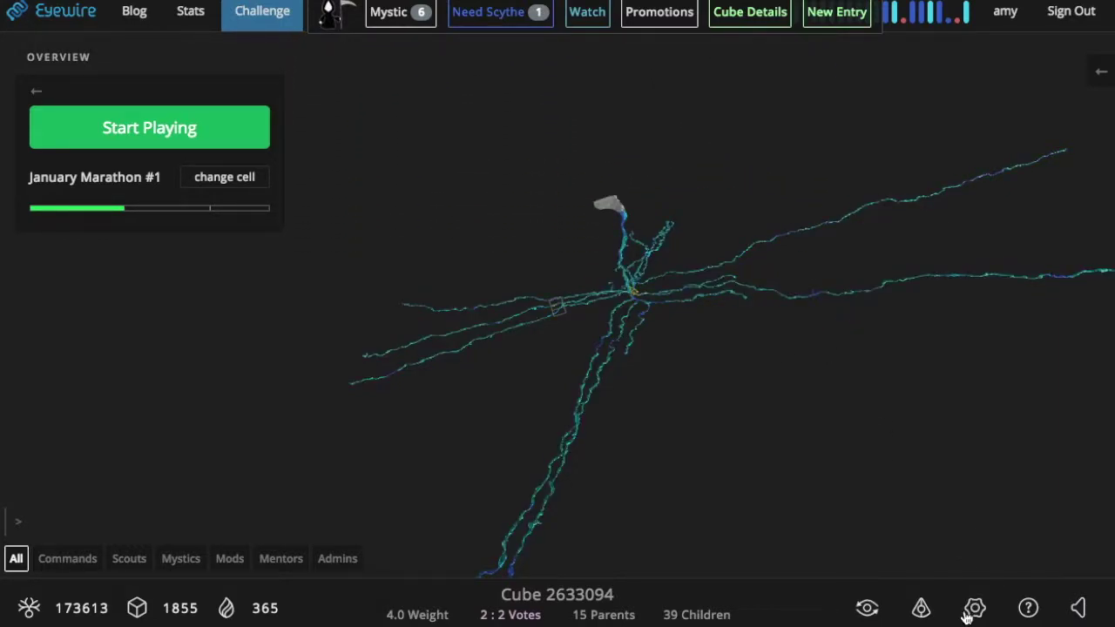
# Reopen the expanded settings and look through the options further down the list
pyautogui.moveTo(637, 294); pyautogui.dragTo(867, 461)
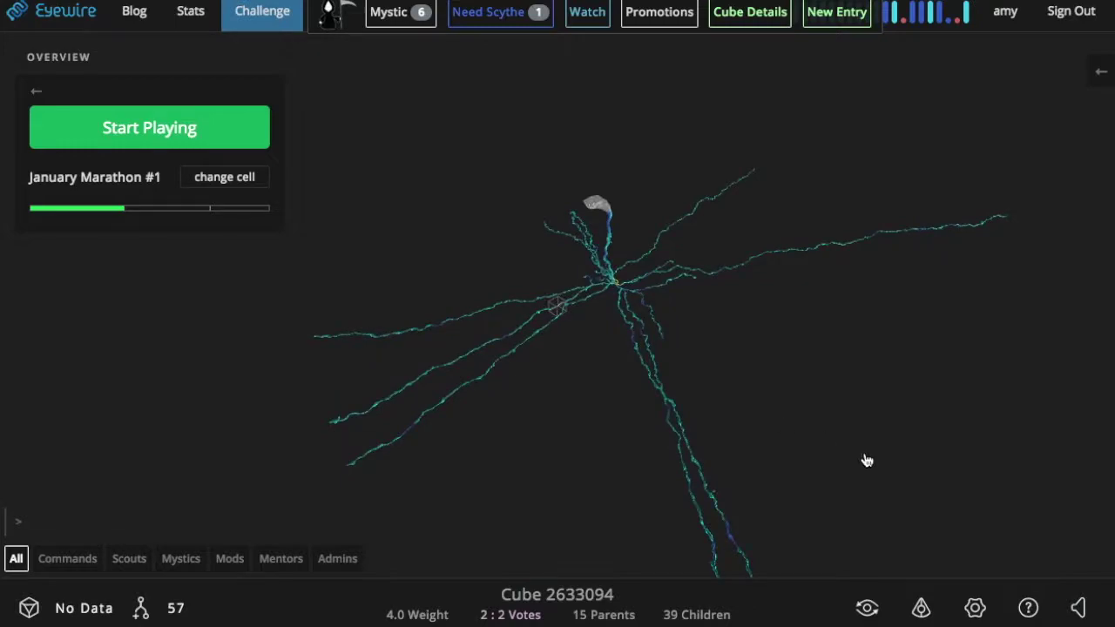
pyautogui.click(975, 614)
pyautogui.scroll(-15, 967, 558)
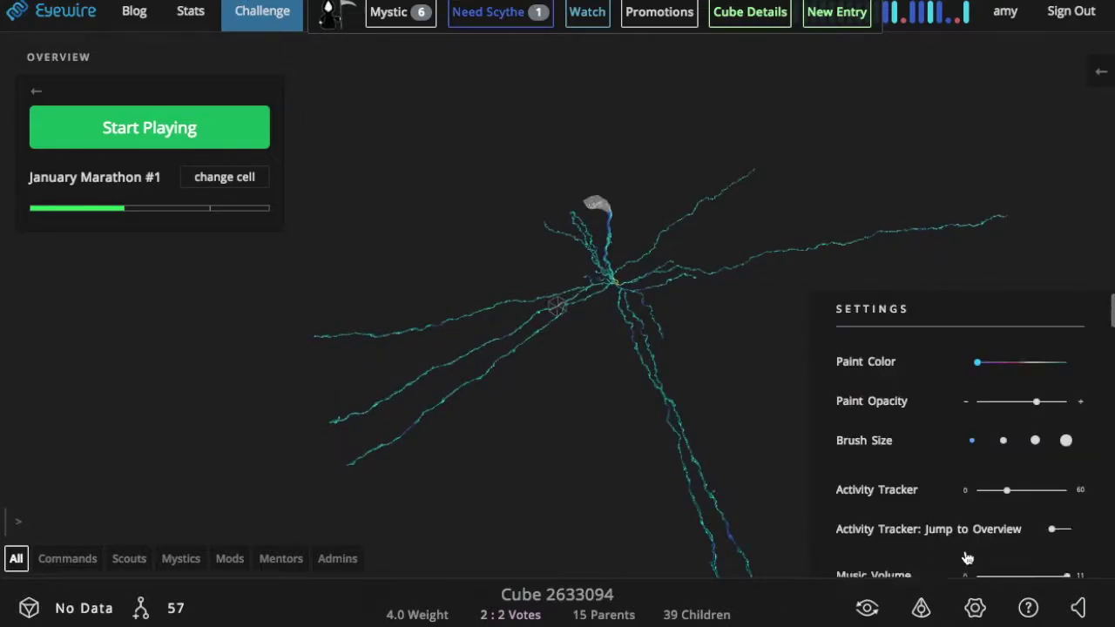
pyautogui.scroll(-10, 967, 558)
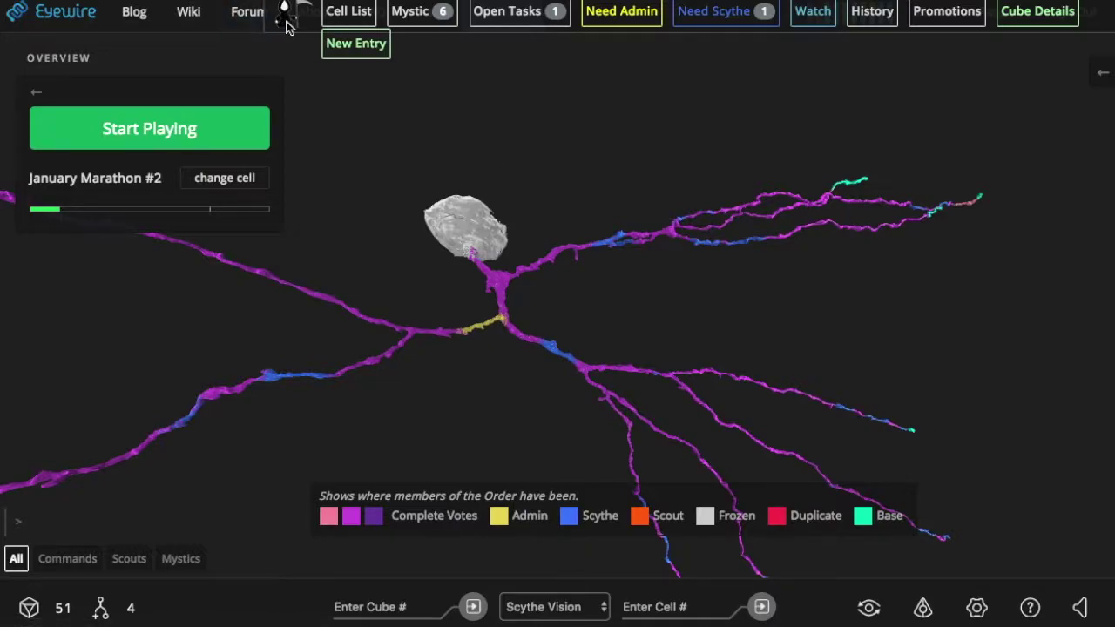
# On January Marathon #2, place the panel with the Cube and Players lists clear of the neuron and collapse the Start Playing panel
pyautogui.moveTo(681, 303); pyautogui.dragTo(568, 253)
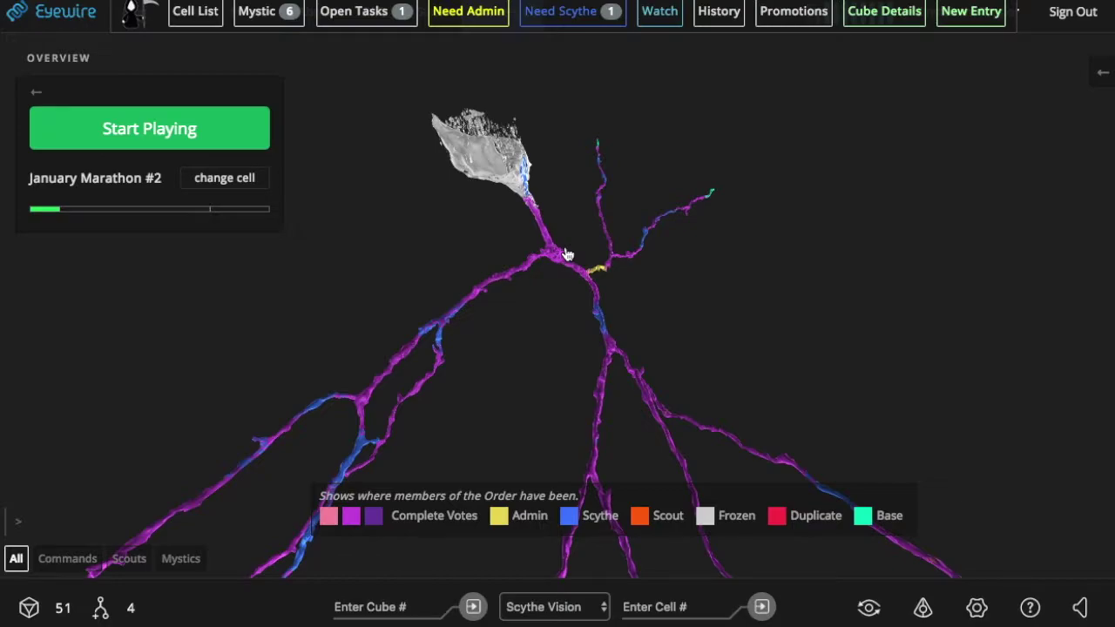
pyautogui.moveTo(427, 462); pyautogui.dragTo(823, 62)
pyautogui.click(562, 291)
pyautogui.moveTo(562, 292); pyautogui.dragTo(536, 175)
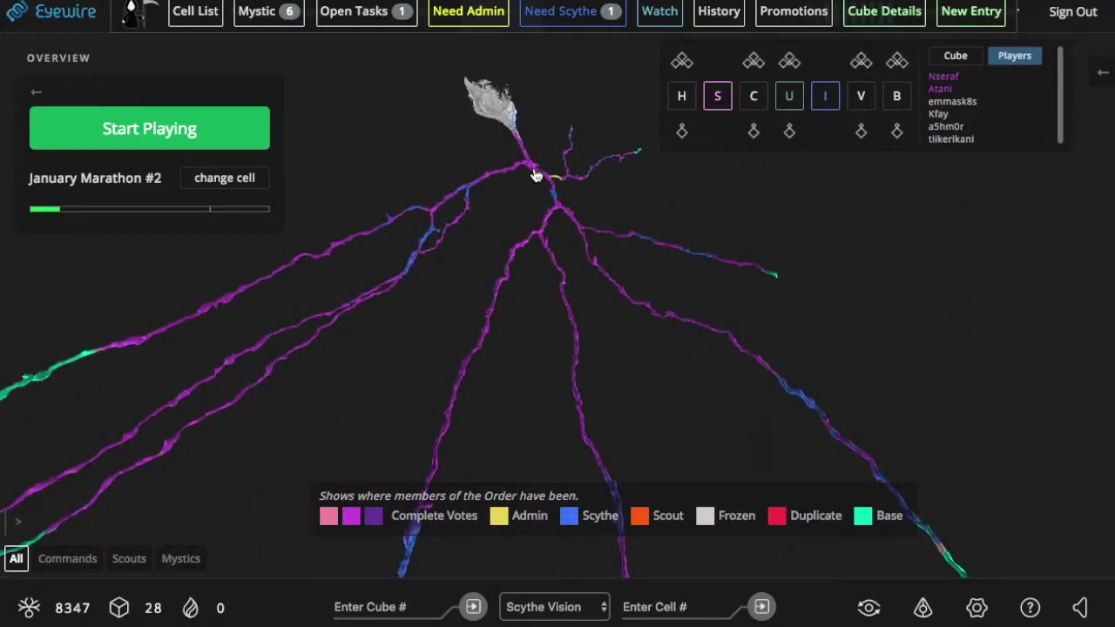
pyautogui.click(35, 93)
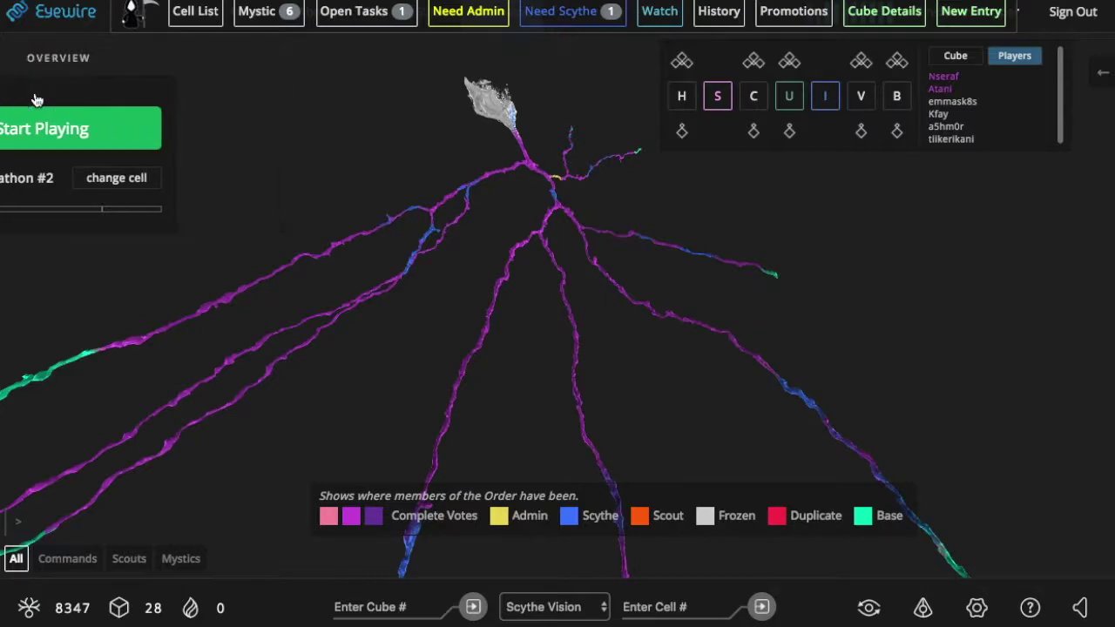
pyautogui.click(490, 256)
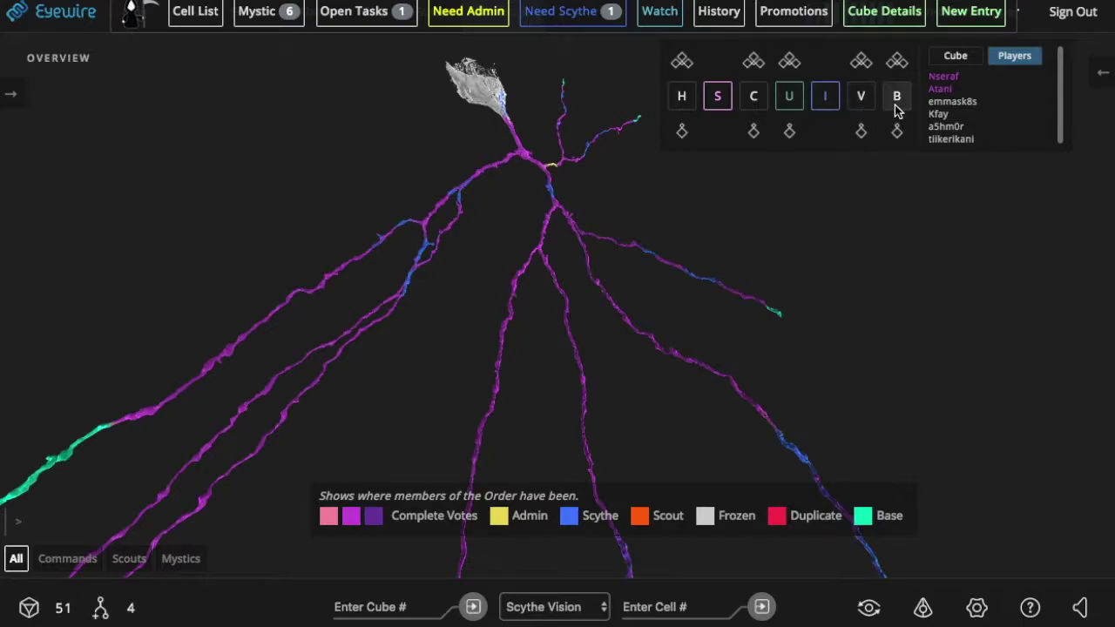
pyautogui.scroll(-2, 657, 339)
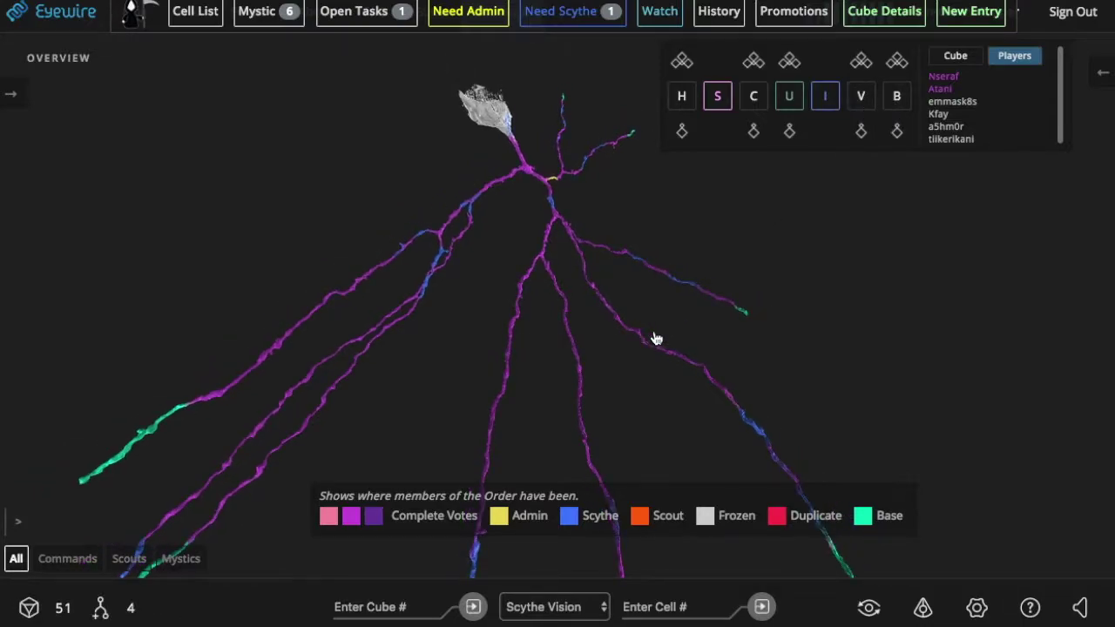
# In the expanded settings, set Highlight Color 1 to green (#0fb65d)
pyautogui.click(977, 615)
pyautogui.click(975, 564)
pyautogui.scroll(-5, 980, 568)
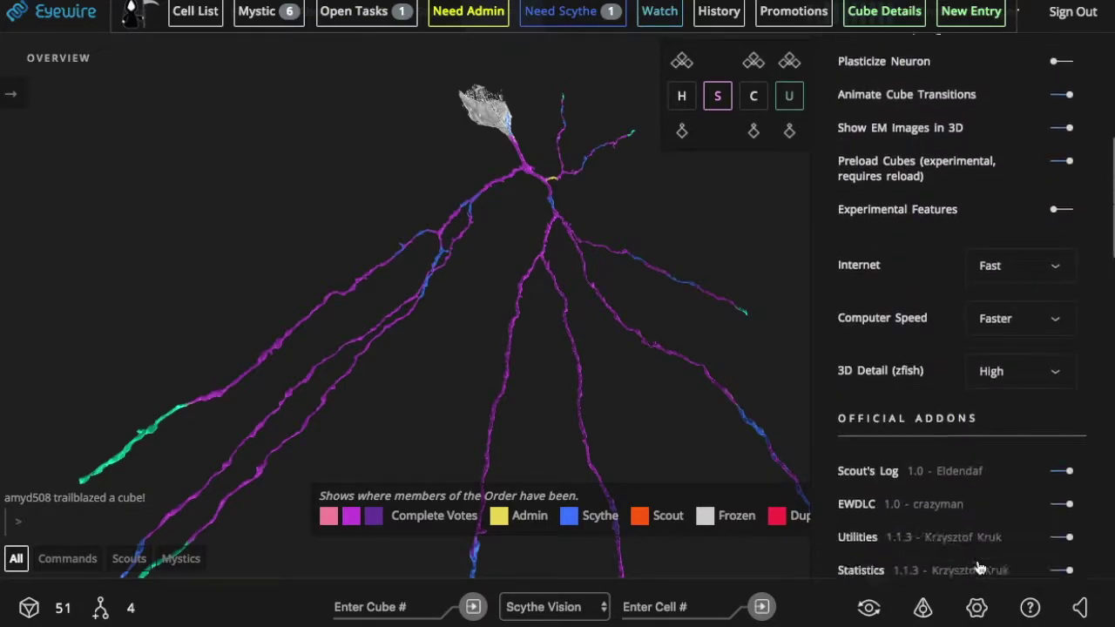
pyautogui.scroll(-10, 978, 567)
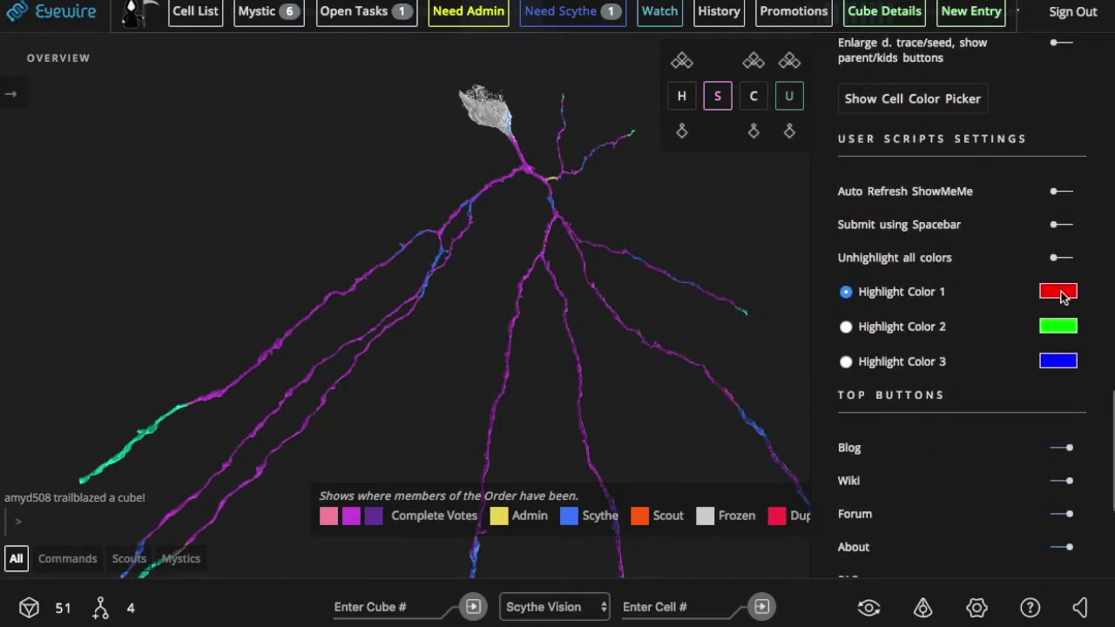
pyautogui.click(1061, 294)
pyautogui.click(1096, 357)
pyautogui.click(1068, 345)
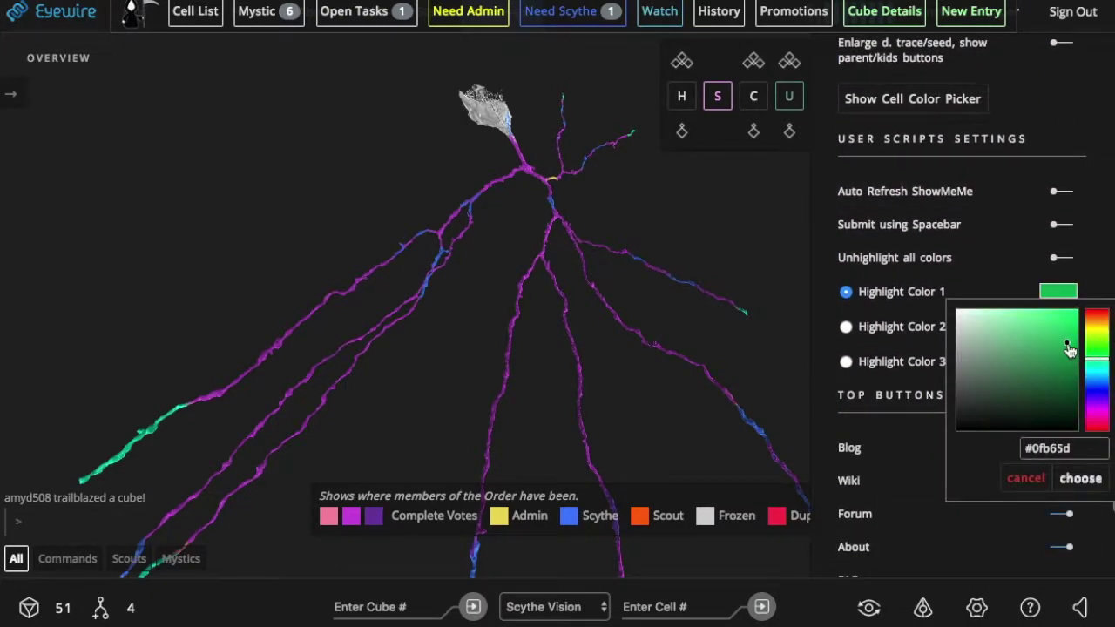
pyautogui.click(1084, 482)
# Set Highlight Color 2 to white (#ffffff)
pyautogui.click(1060, 327)
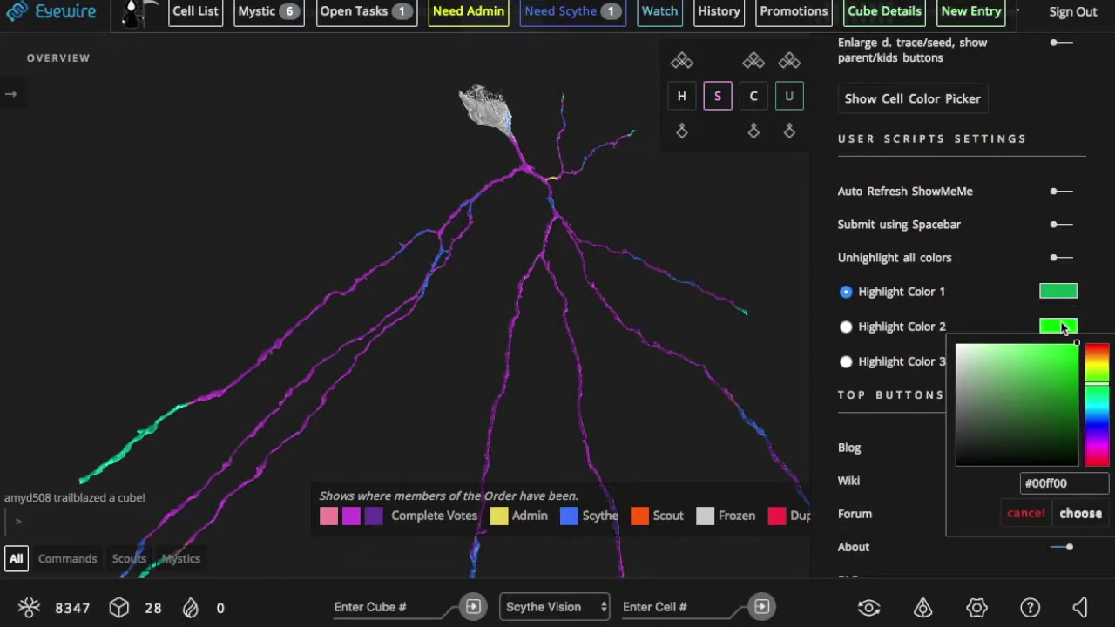
pyautogui.moveTo(982, 354); pyautogui.dragTo(947, 332)
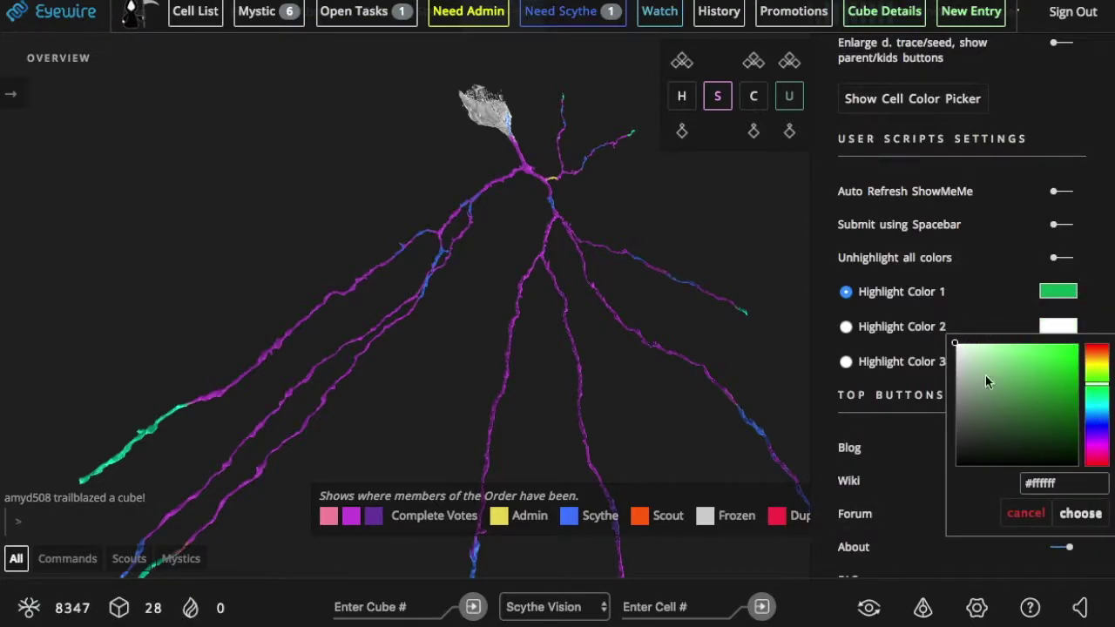
pyautogui.click(1077, 515)
# Set Highlight Color 3 to magenta (#e500ff)
pyautogui.click(1046, 362)
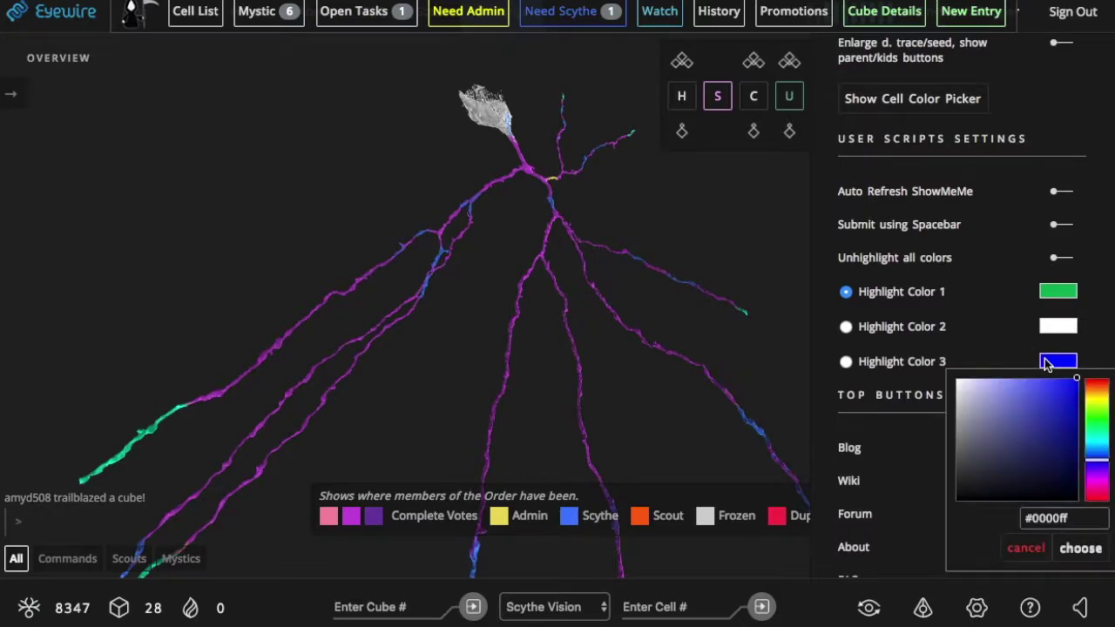
pyautogui.moveTo(1102, 494); pyautogui.dragTo(1096, 479)
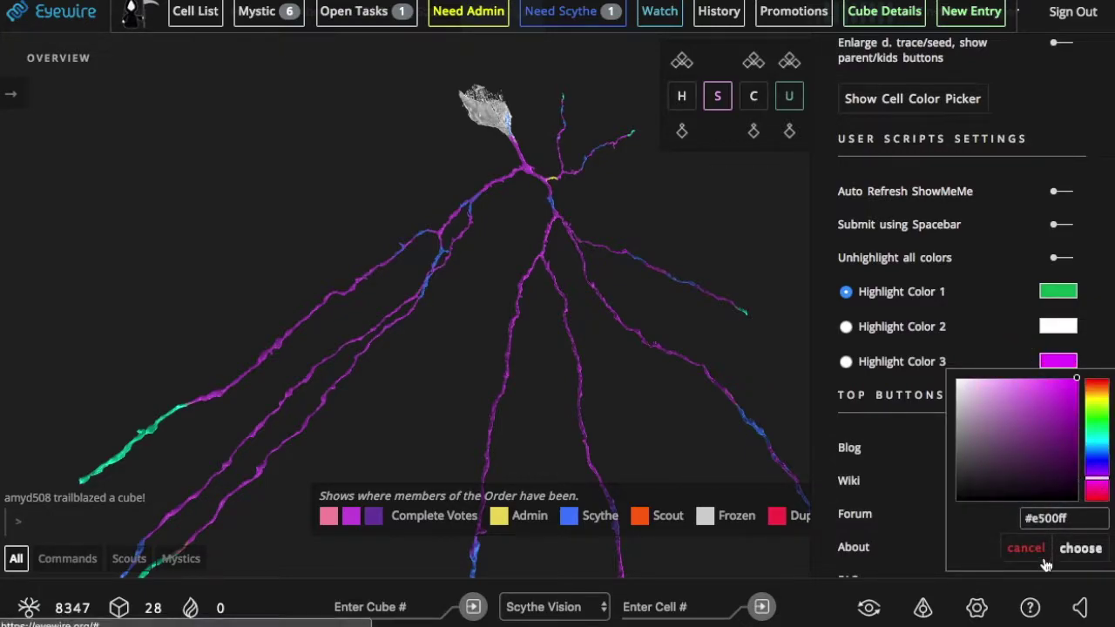
pyautogui.click(1078, 549)
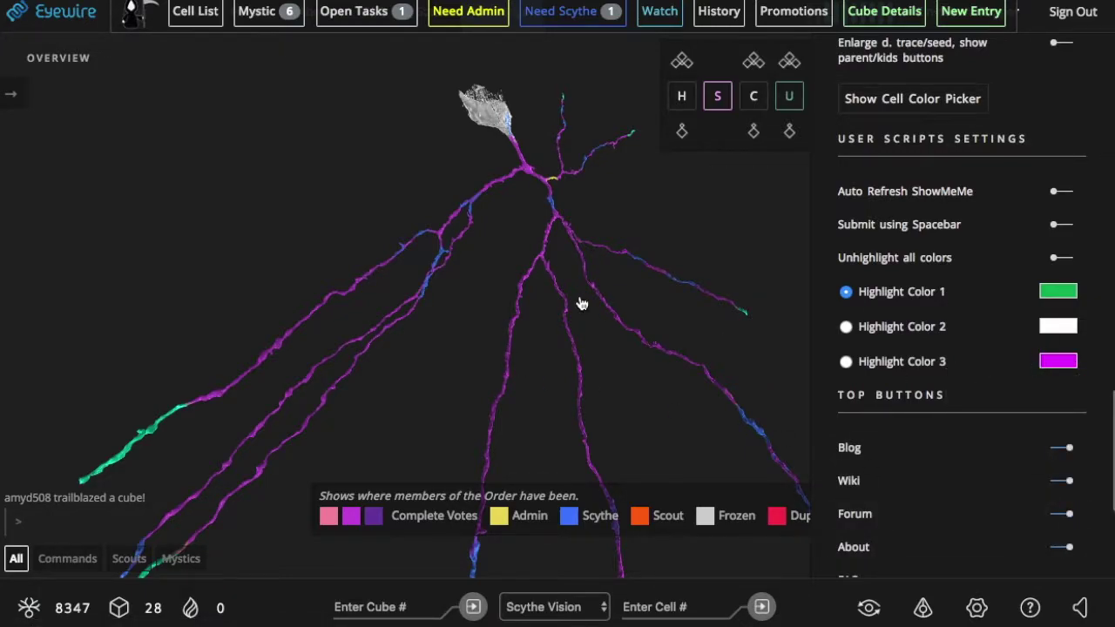
# Select cube 2633935 on the neuron and highlight its parent cubes up towards the cell body with Highlight Color 1
pyautogui.click(579, 378)
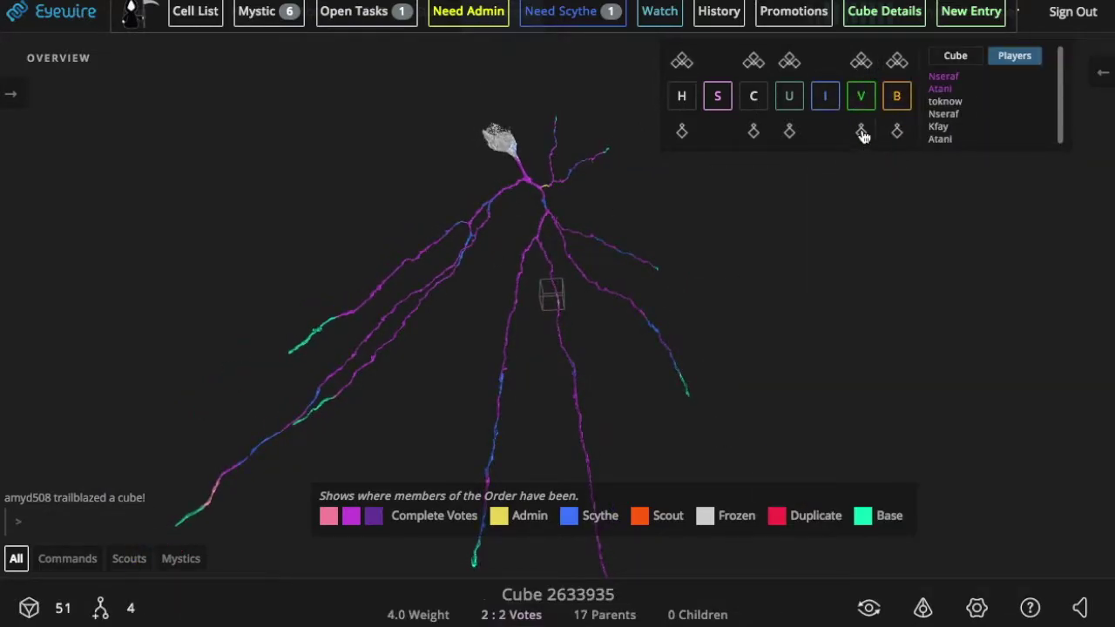
pyautogui.moveTo(528, 366); pyautogui.dragTo(570, 433)
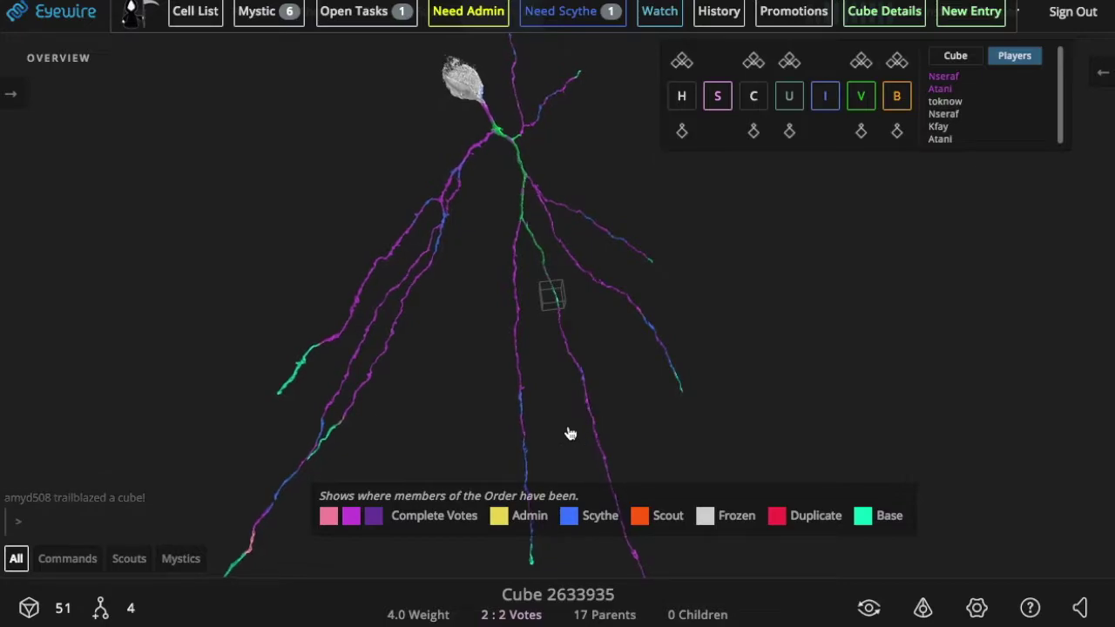
pyautogui.click(860, 135)
# Make Highlight Color 2 the active highlight color and use it on the child cubes of cube 2634067 on the right-hand branch
pyautogui.click(637, 297)
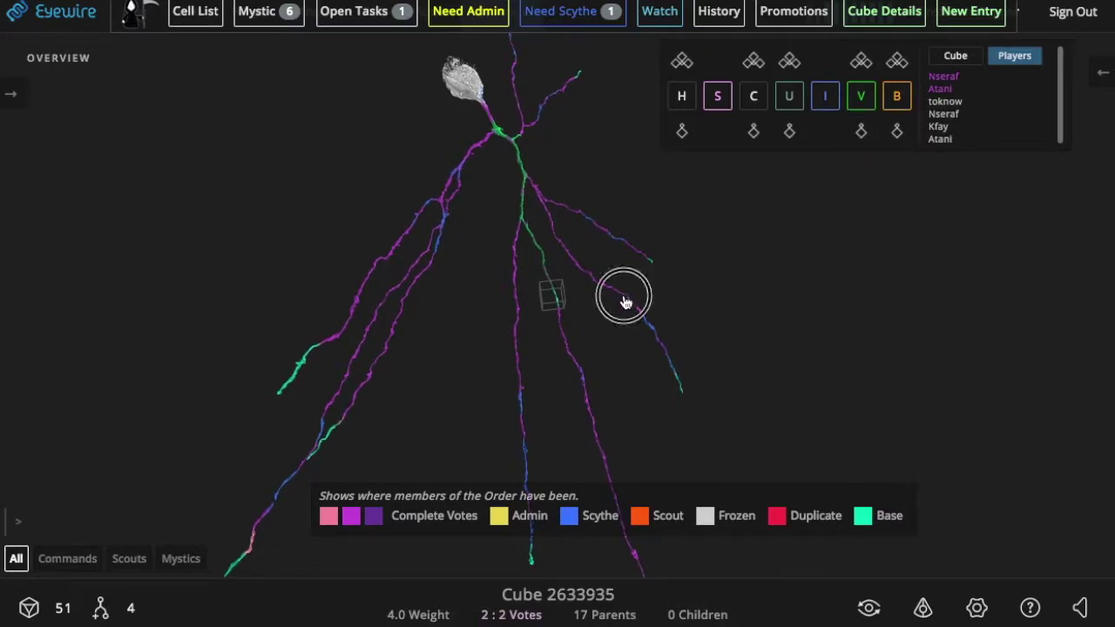
pyautogui.click(976, 608)
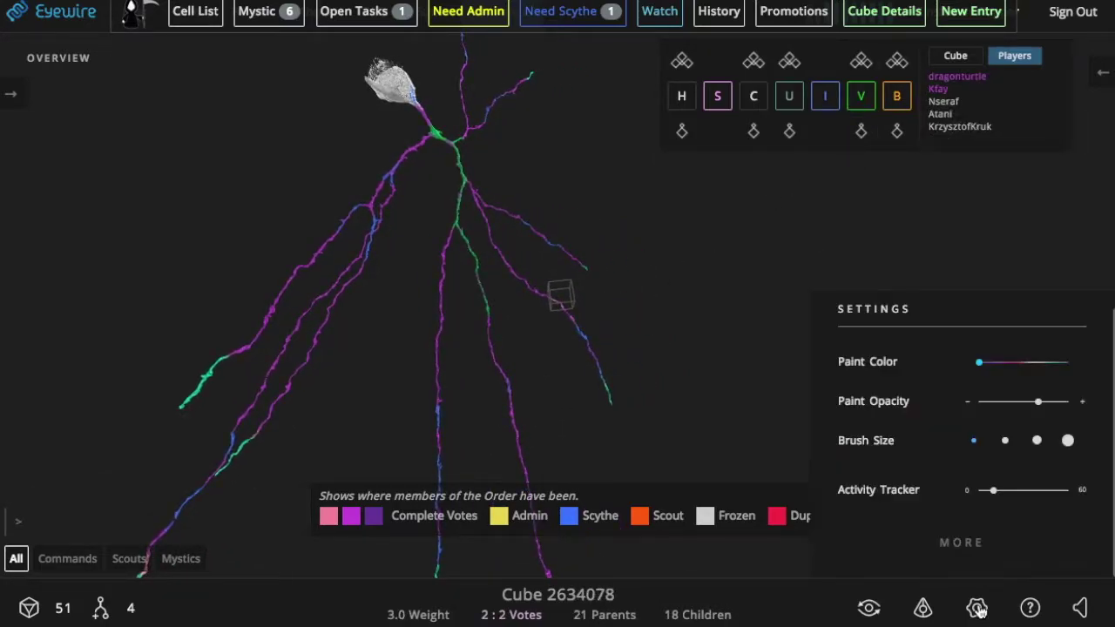
pyautogui.click(977, 541)
pyautogui.scroll(-10, 971, 538)
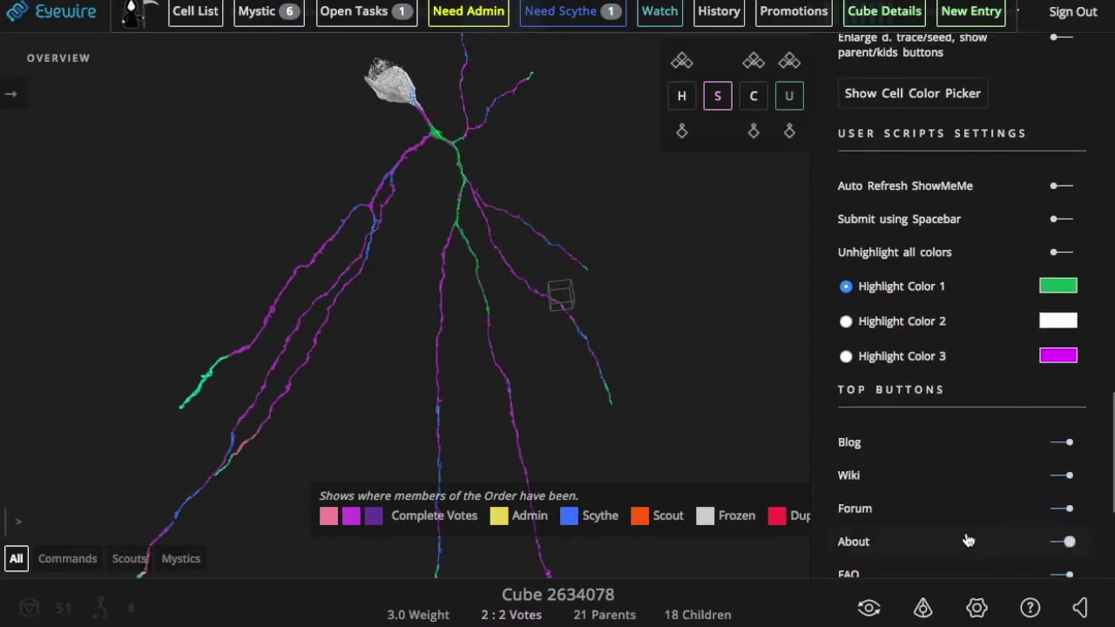
pyautogui.click(845, 321)
pyautogui.click(714, 250)
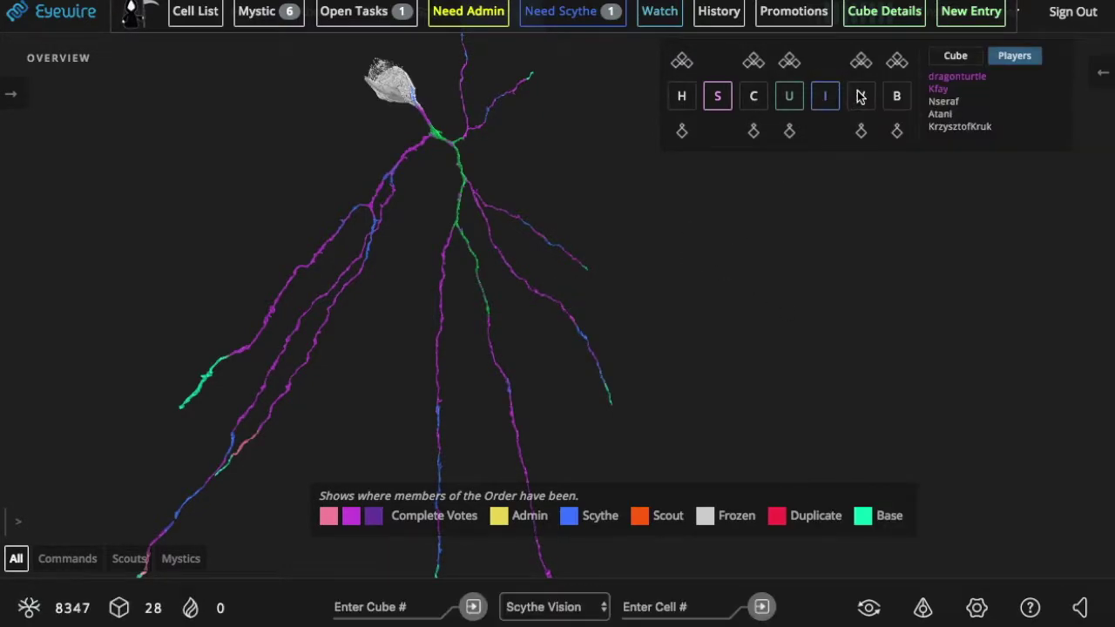
pyautogui.click(548, 305)
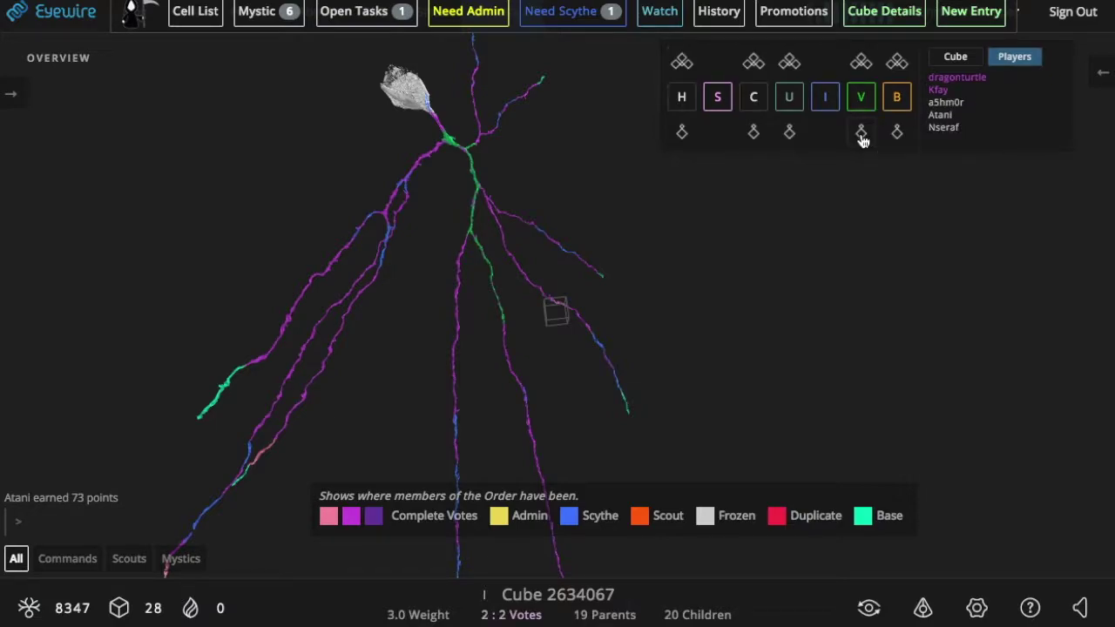
pyautogui.click(868, 67)
pyautogui.scroll(5, 583, 329)
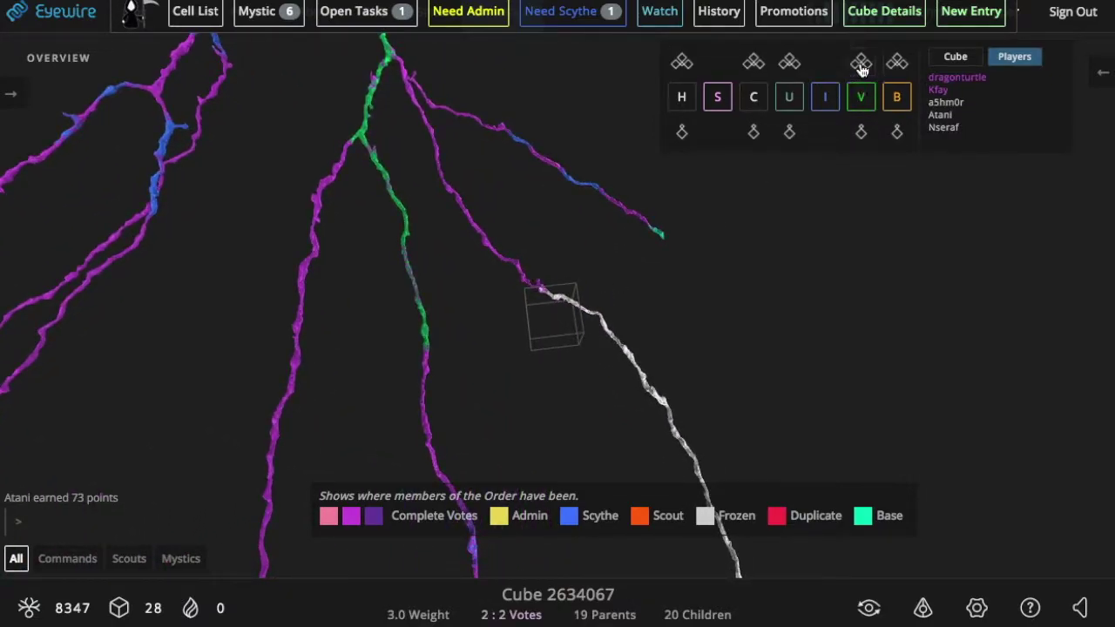
pyautogui.moveTo(669, 433); pyautogui.dragTo(650, 386)
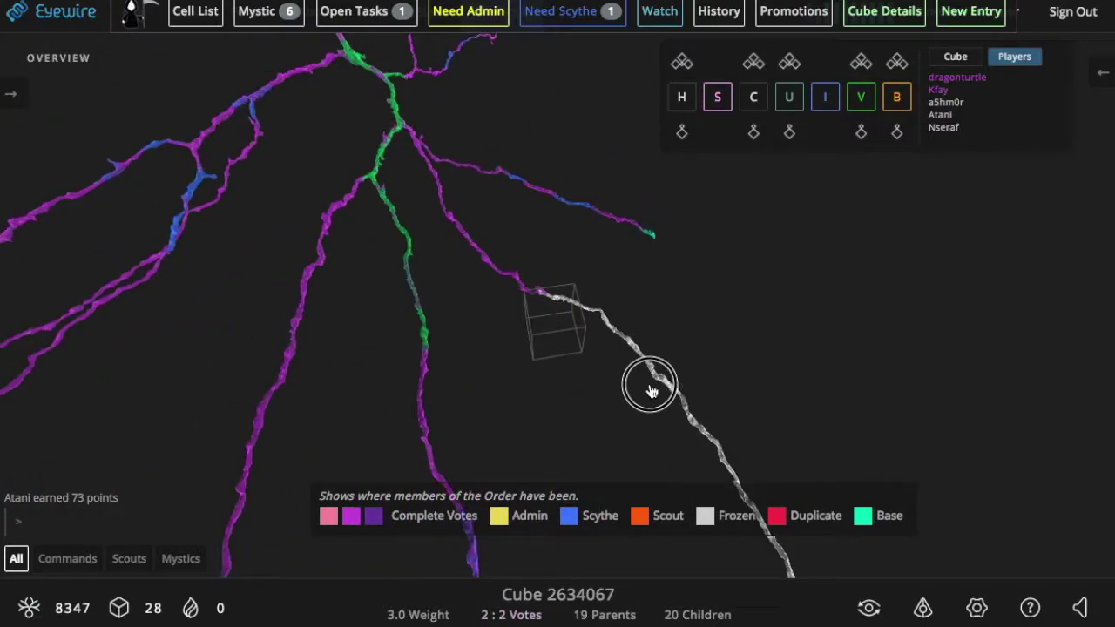
# Change Highlight Color 3 to orange-red (#ea4307) in the user scripts settings
pyautogui.click(979, 610)
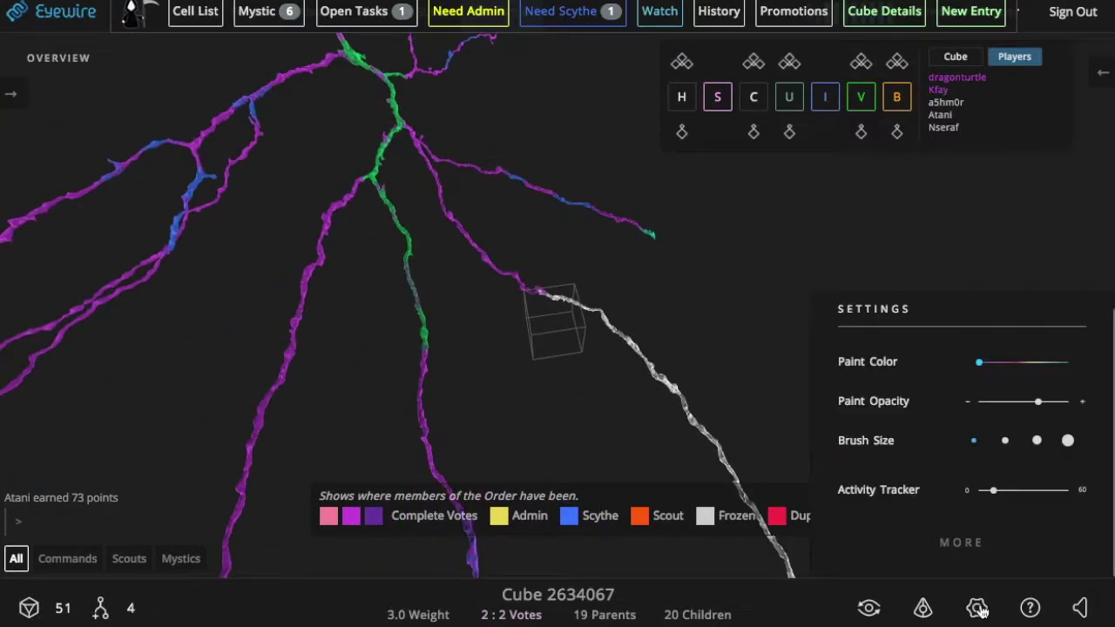
pyautogui.click(961, 542)
pyautogui.scroll(-10, 973, 542)
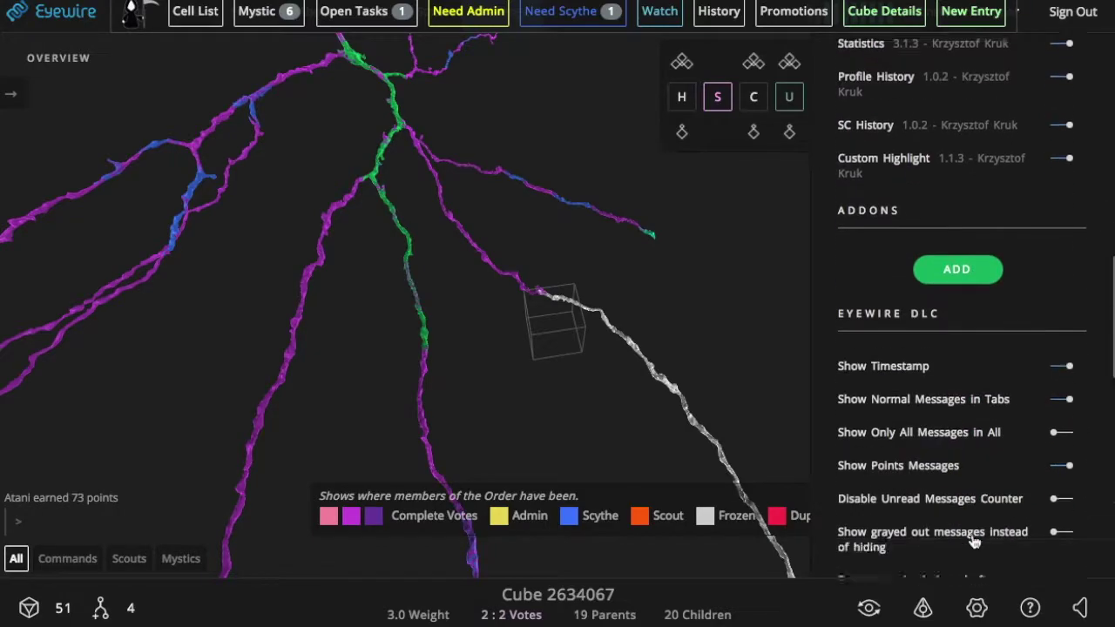
pyautogui.scroll(-3, 972, 540)
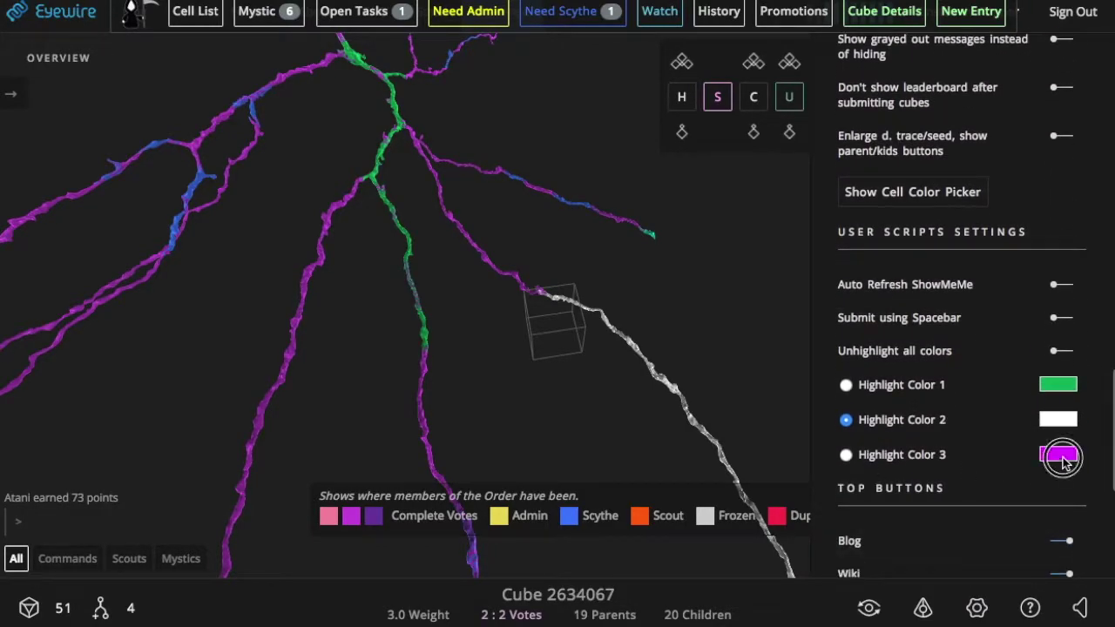
pyautogui.click(1061, 456)
pyautogui.click(1097, 320)
pyautogui.moveTo(1095, 269)
pyautogui.mouseDown()
pyautogui.moveTo(1095, 253)
pyautogui.moveTo(1095, 266)
pyautogui.mouseUp()
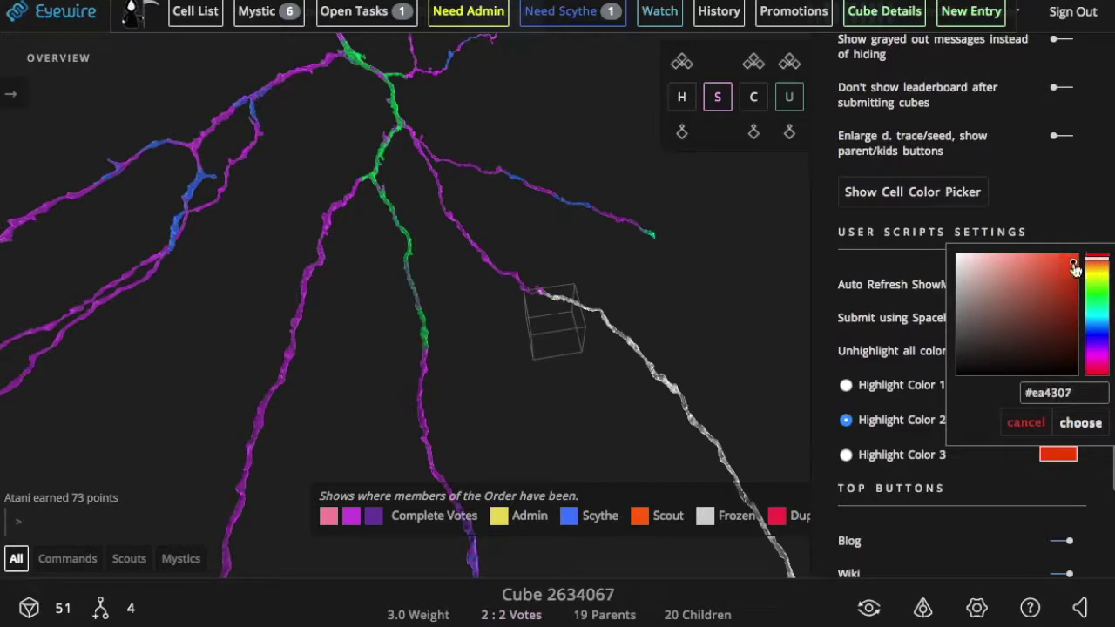
pyautogui.click(1080, 423)
# Select cube 2634006 and highlight its child cubes down the branch with Highlight Color 2
pyautogui.click(261, 408)
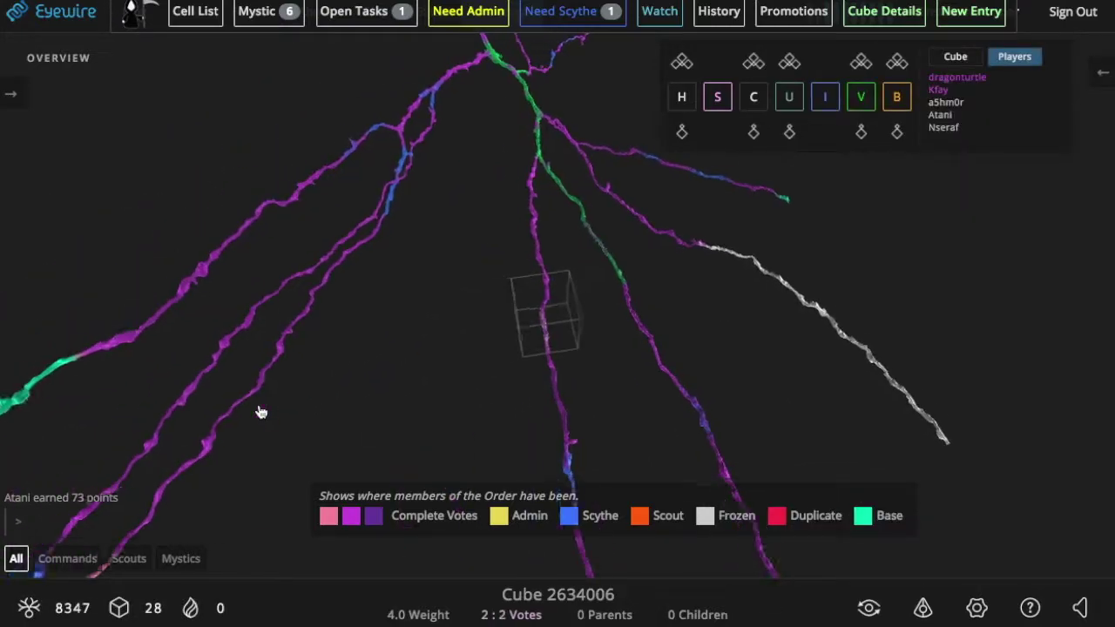
pyautogui.click(862, 63)
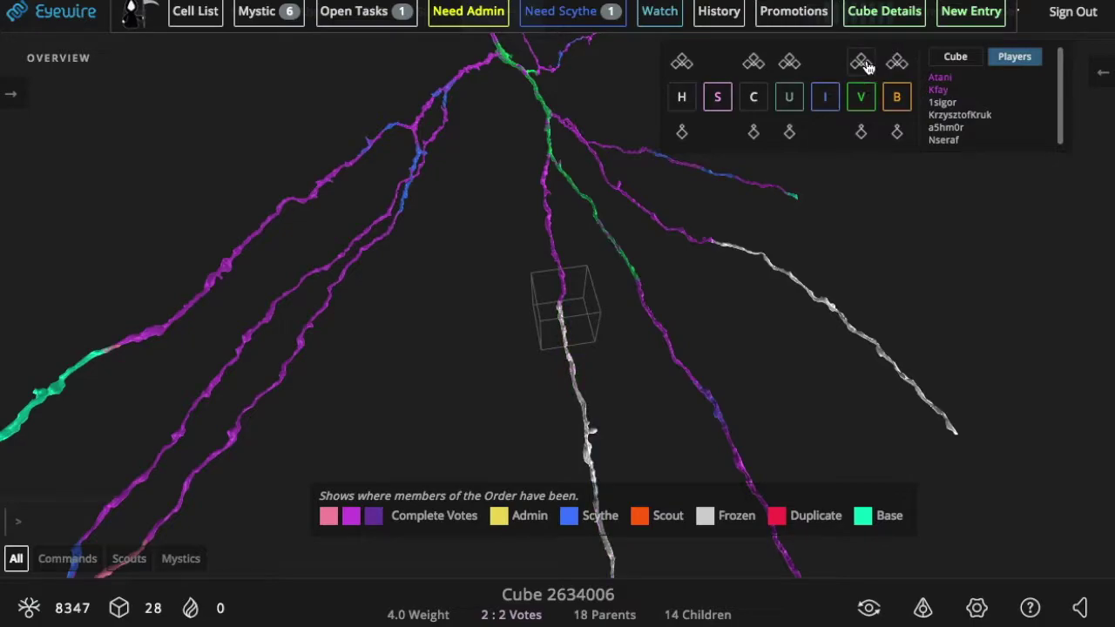
# Make Highlight Color 3 the active highlight color and use it on the child cubes of cube 2633940
pyautogui.click(977, 607)
pyautogui.click(975, 540)
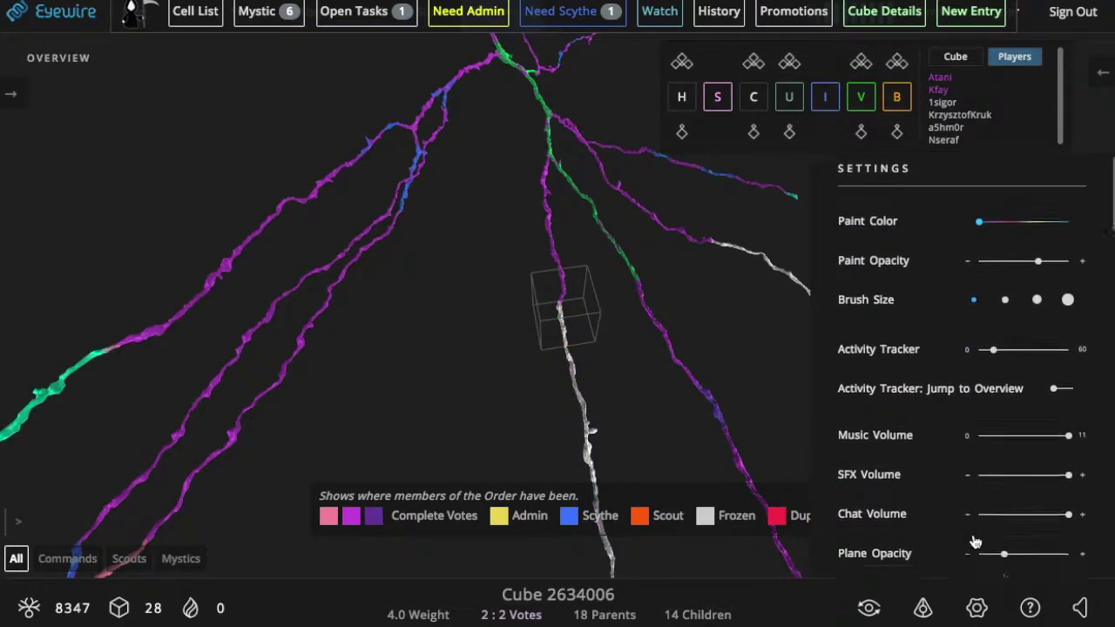
pyautogui.scroll(-5, 975, 543)
pyautogui.scroll(-2, 976, 541)
pyautogui.click(846, 138)
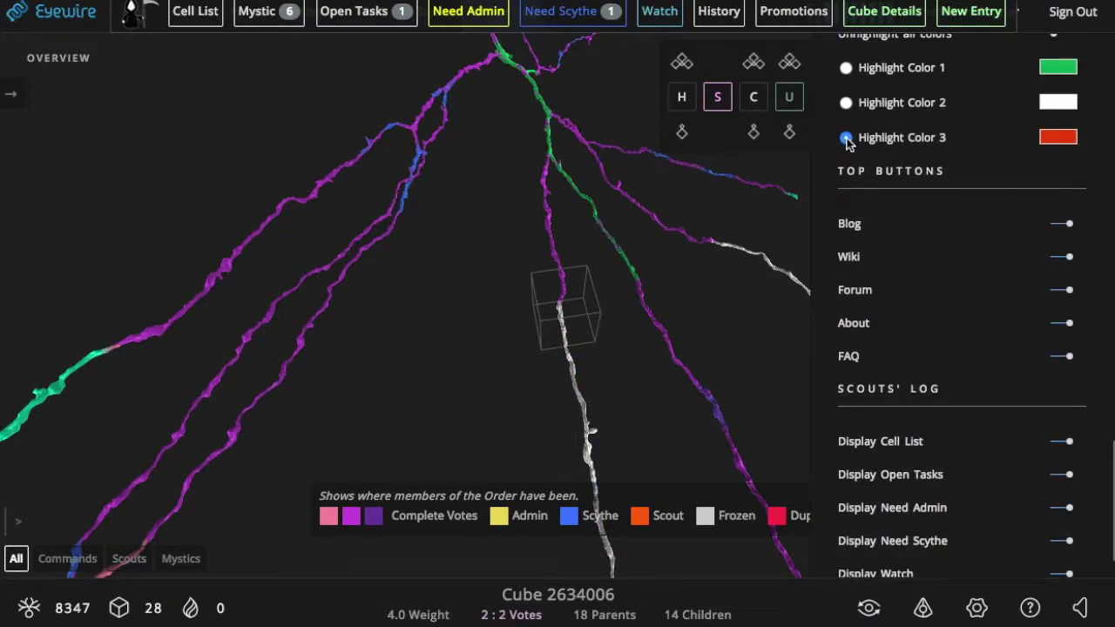
pyautogui.click(767, 341)
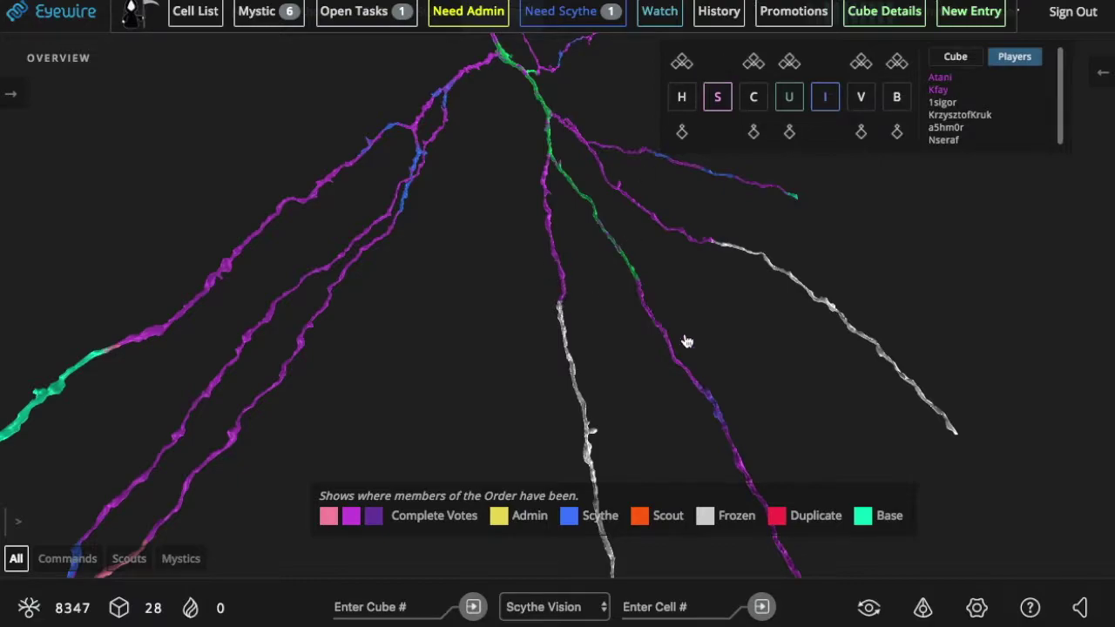
pyautogui.click(683, 363)
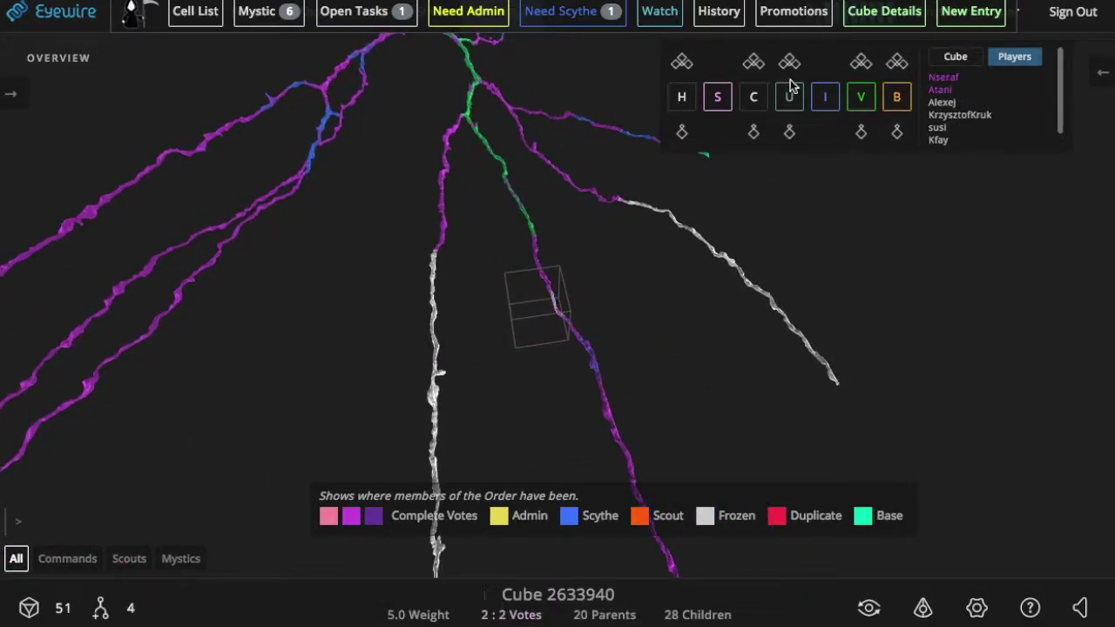
pyautogui.moveTo(741, 354); pyautogui.dragTo(599, 426)
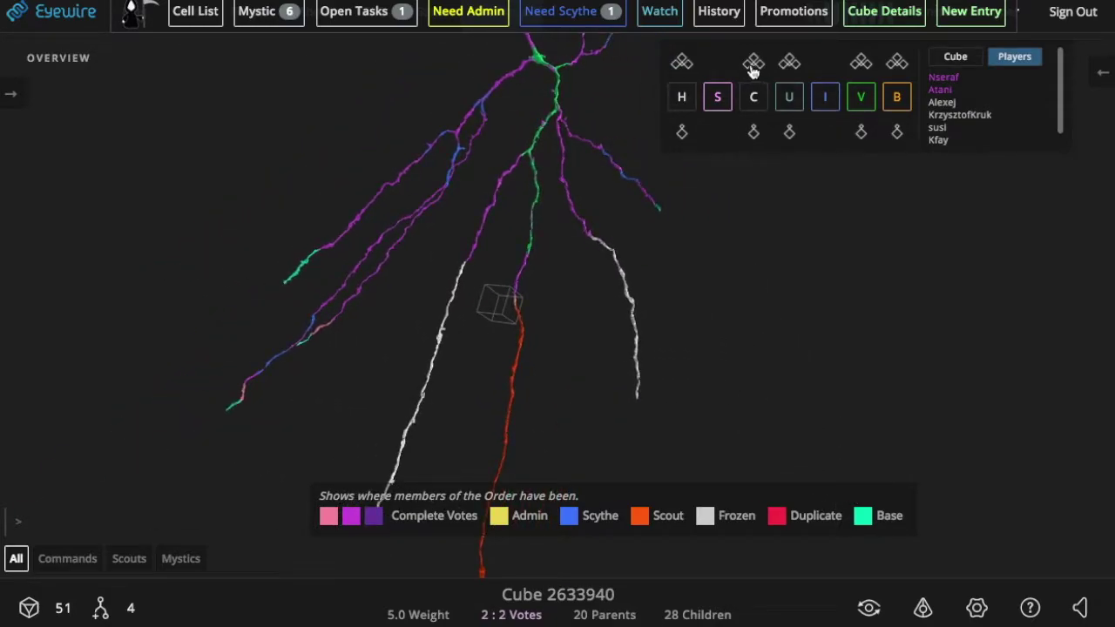
# View the list of cells containing custom highlighted cubes, filter it by last 24h, last 7 days and last 30 days, and close it
pyautogui.rightClick(681, 109)
pyautogui.click(630, 99)
pyautogui.click(681, 101)
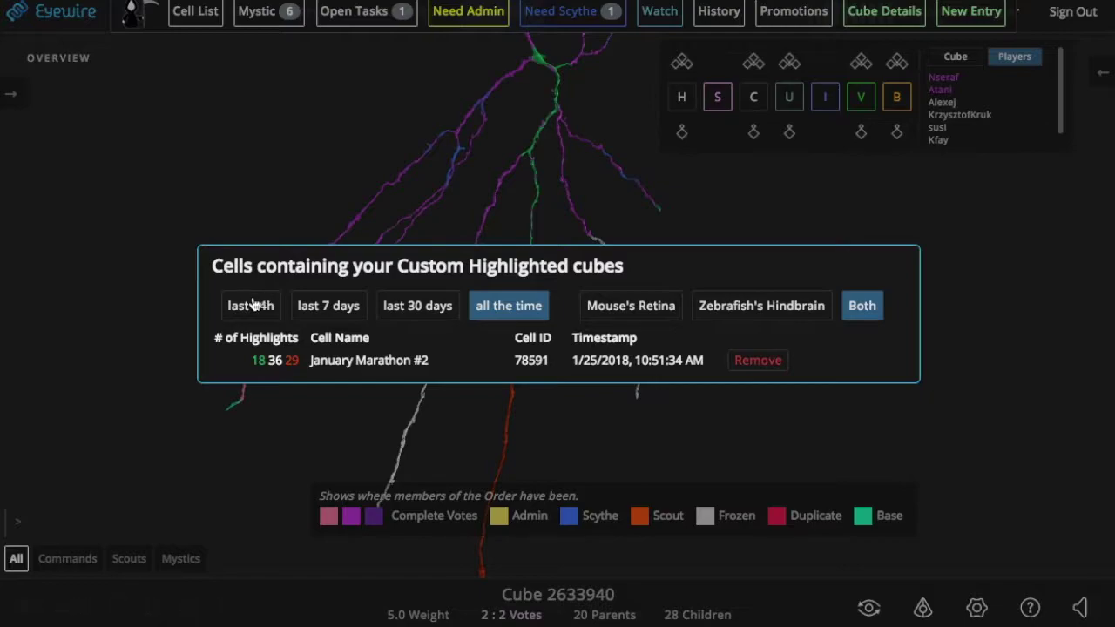
pyautogui.click(254, 304)
pyautogui.click(312, 306)
pyautogui.click(395, 309)
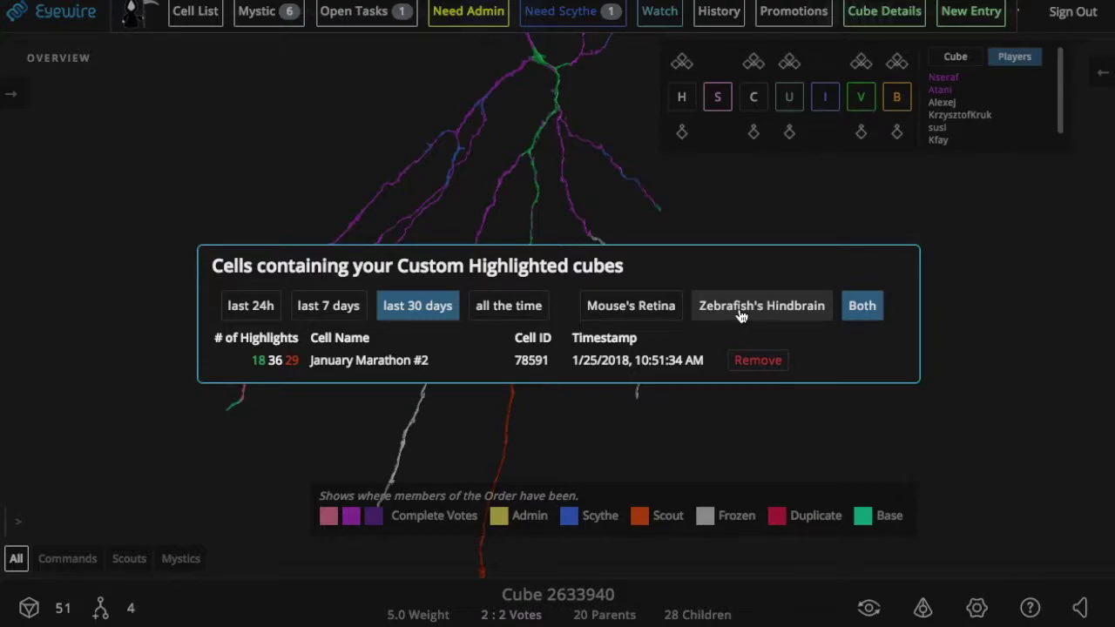
pyautogui.click(1068, 251)
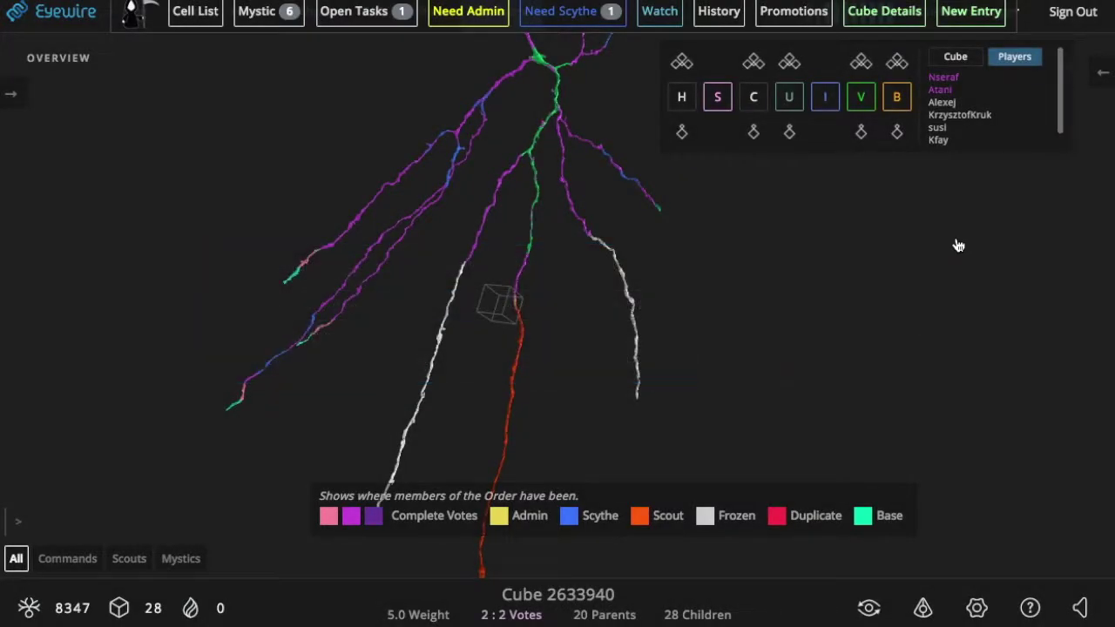
# Reopen the expanded settings and review the list of options down to the user scripts settings with Unhighlight all colors
pyautogui.click(977, 614)
pyautogui.click(961, 542)
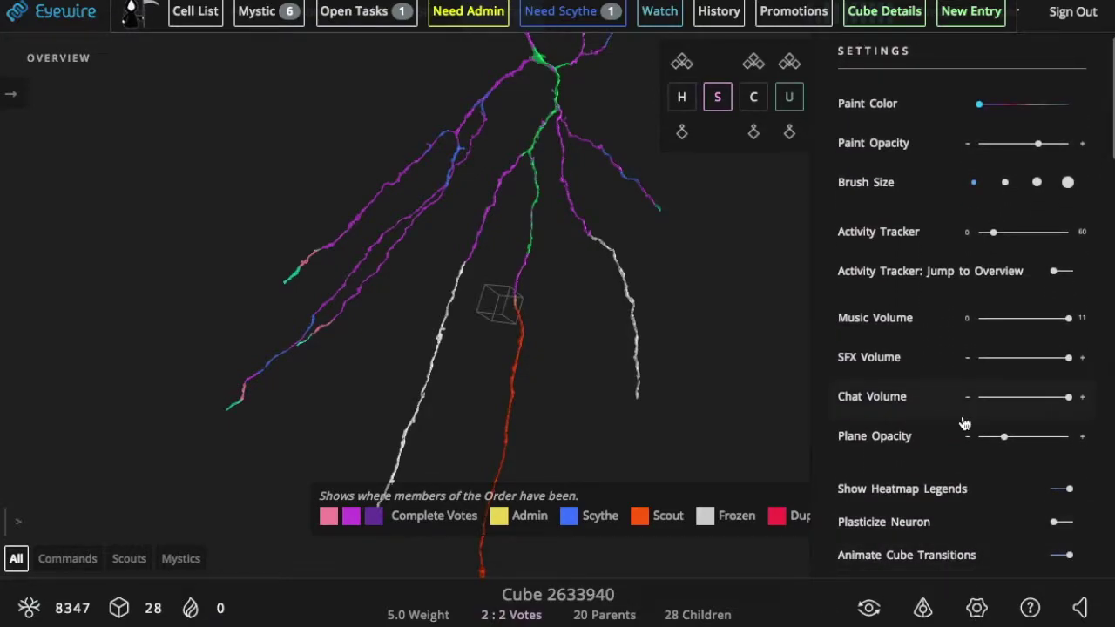
pyautogui.scroll(-3, 964, 424)
pyautogui.scroll(4, 964, 424)
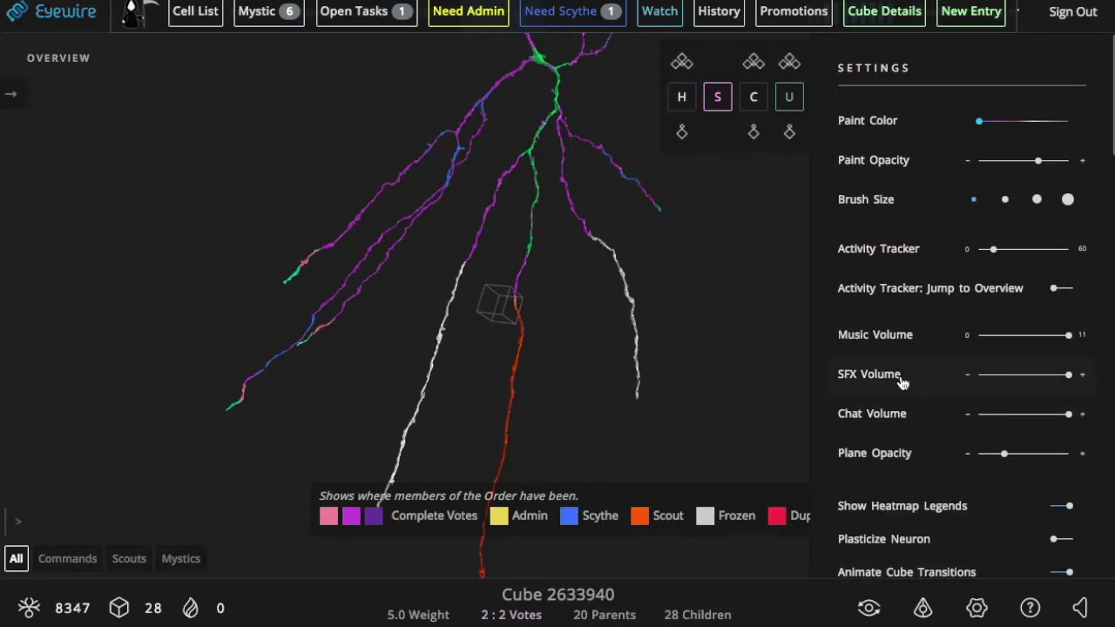
pyautogui.scroll(-7, 901, 380)
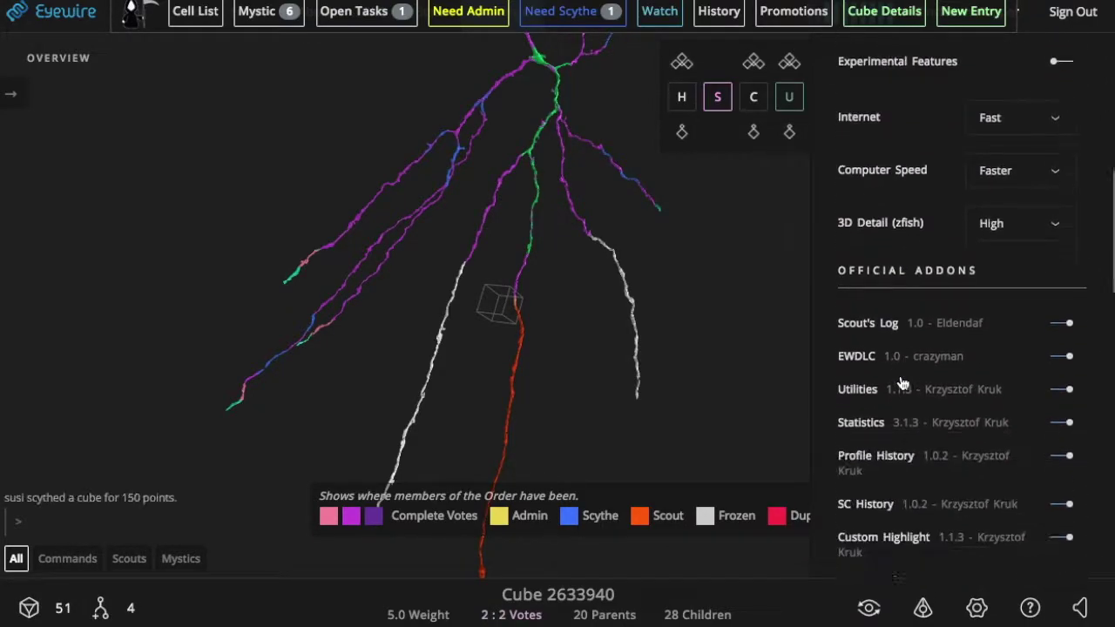
pyautogui.scroll(-8, 902, 383)
pyautogui.scroll(-3, 903, 384)
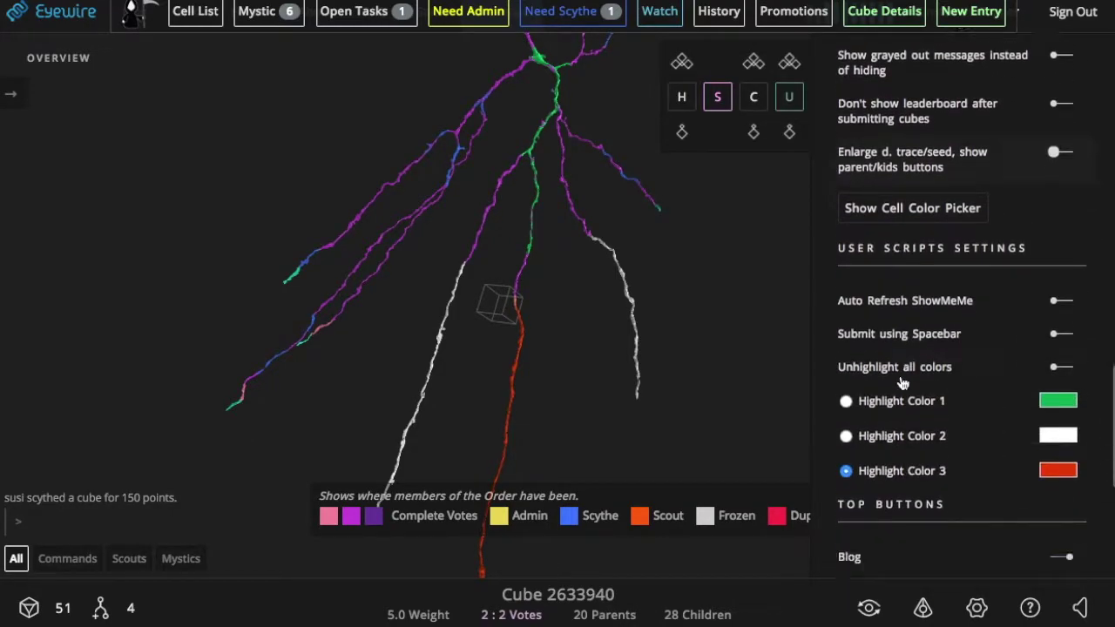
# Turn on Auto Refresh ShowMeMe in the user scripts settings
pyautogui.scroll(-1, 902, 383)
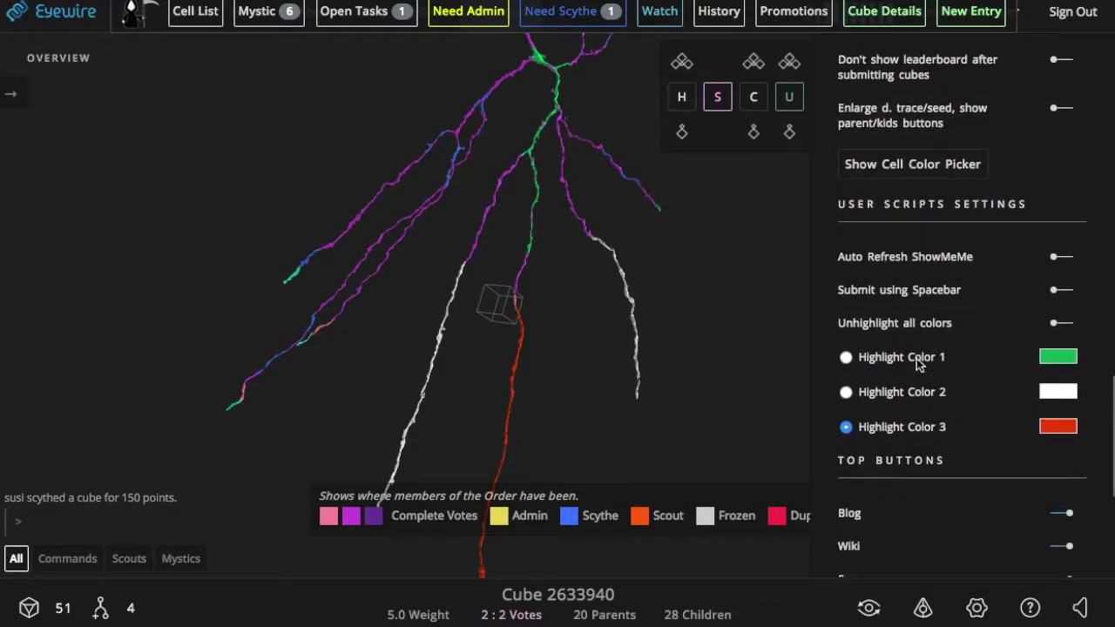
pyautogui.click(1056, 259)
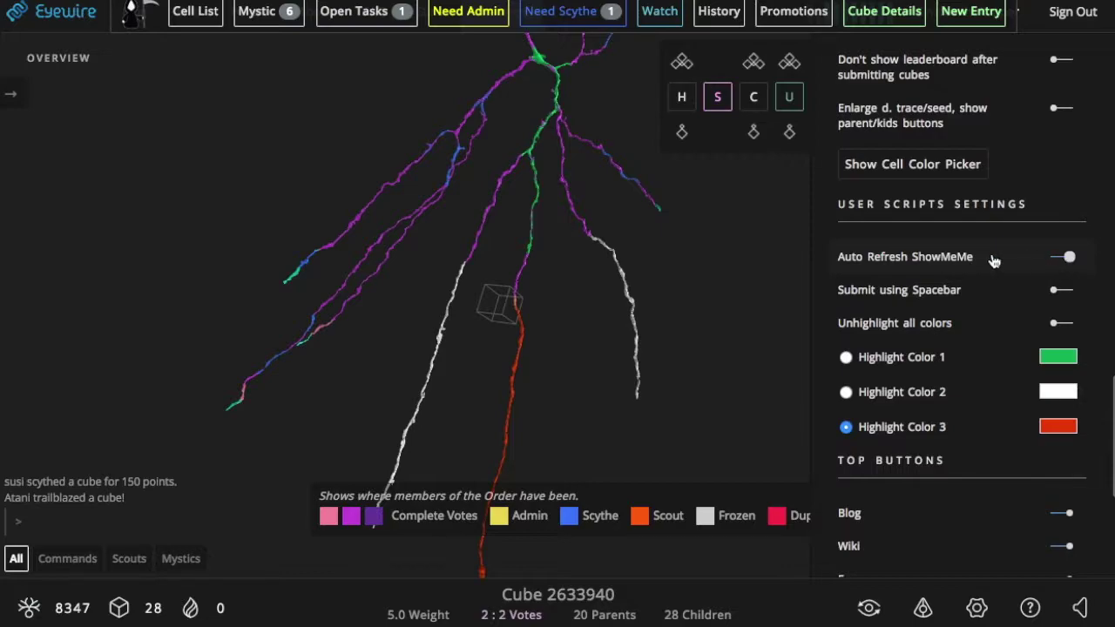
# Review the Top Buttons and Scouts' Log display options, and return to the beginning of the settings
pyautogui.scroll(-2, 986, 509)
pyautogui.scroll(-1, 986, 505)
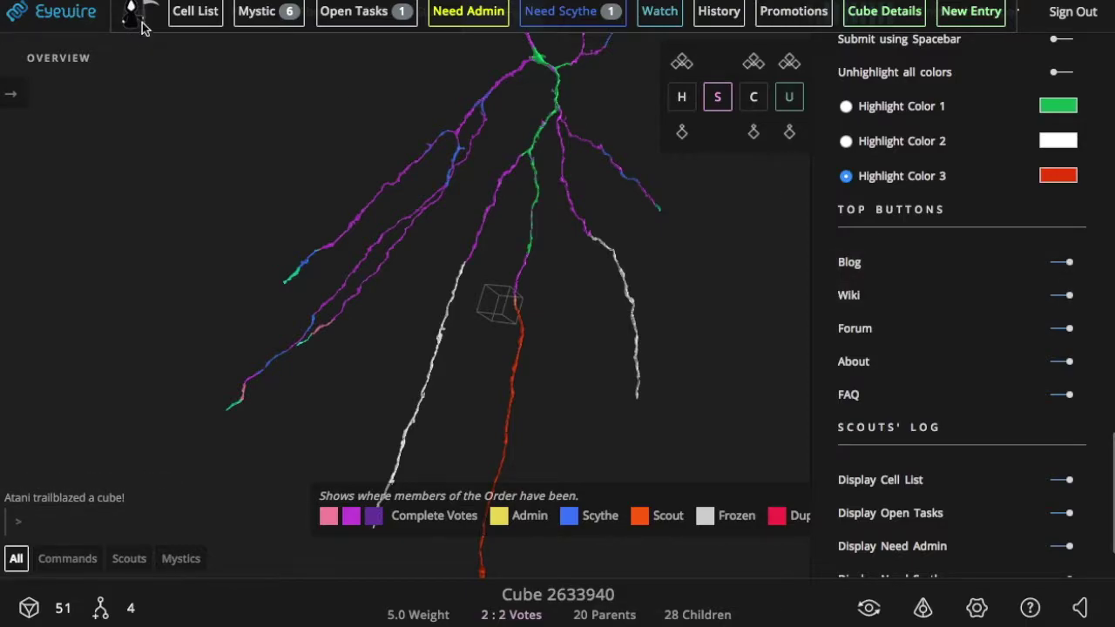
pyautogui.scroll(-2, 931, 444)
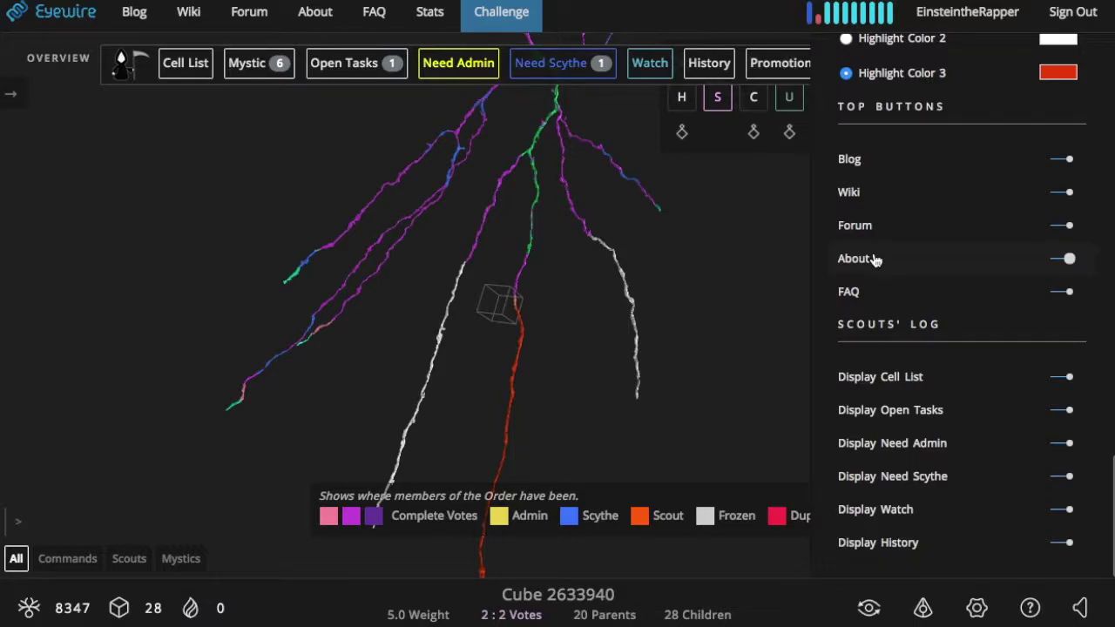
pyautogui.scroll(10, 971, 366)
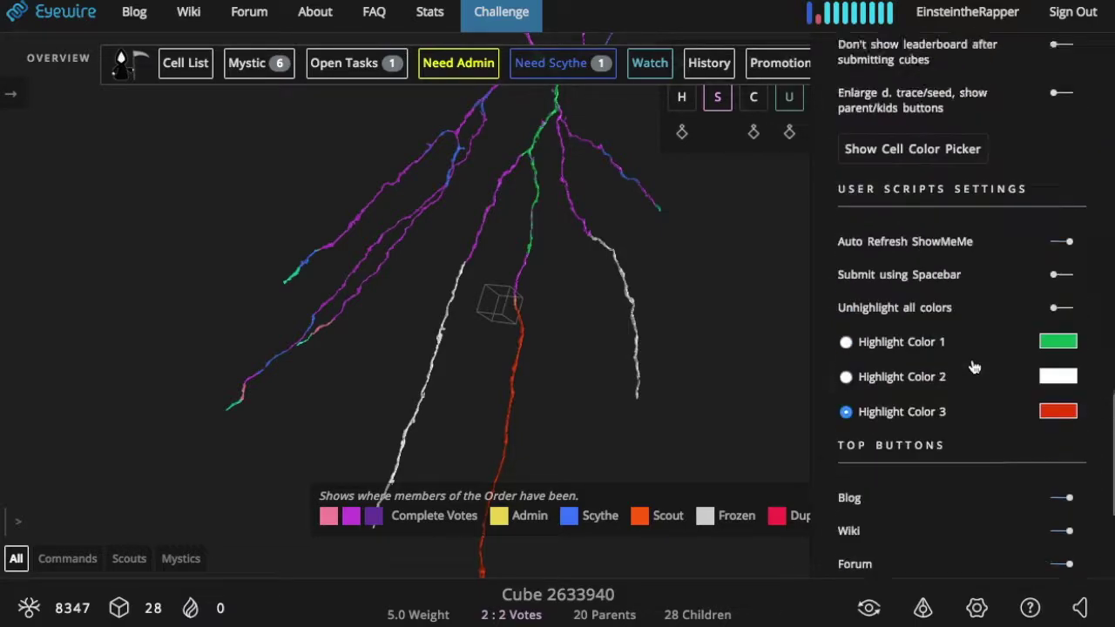
pyautogui.scroll(5, 974, 367)
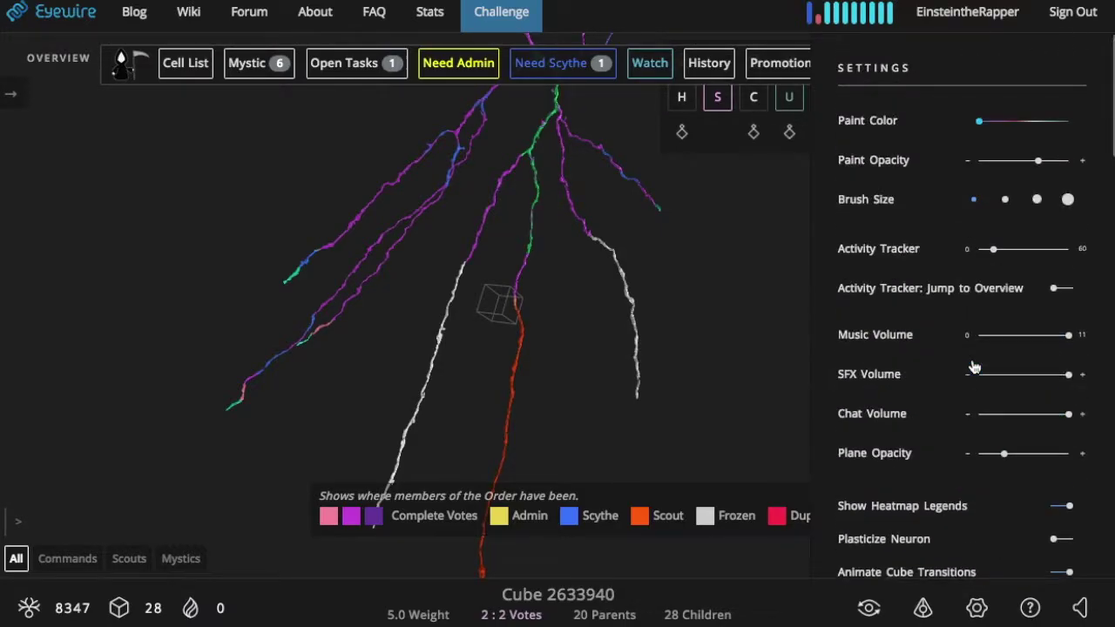
# Close the settings and move the Scouts' Log toolbar up over the site's navigation links
pyautogui.click(978, 610)
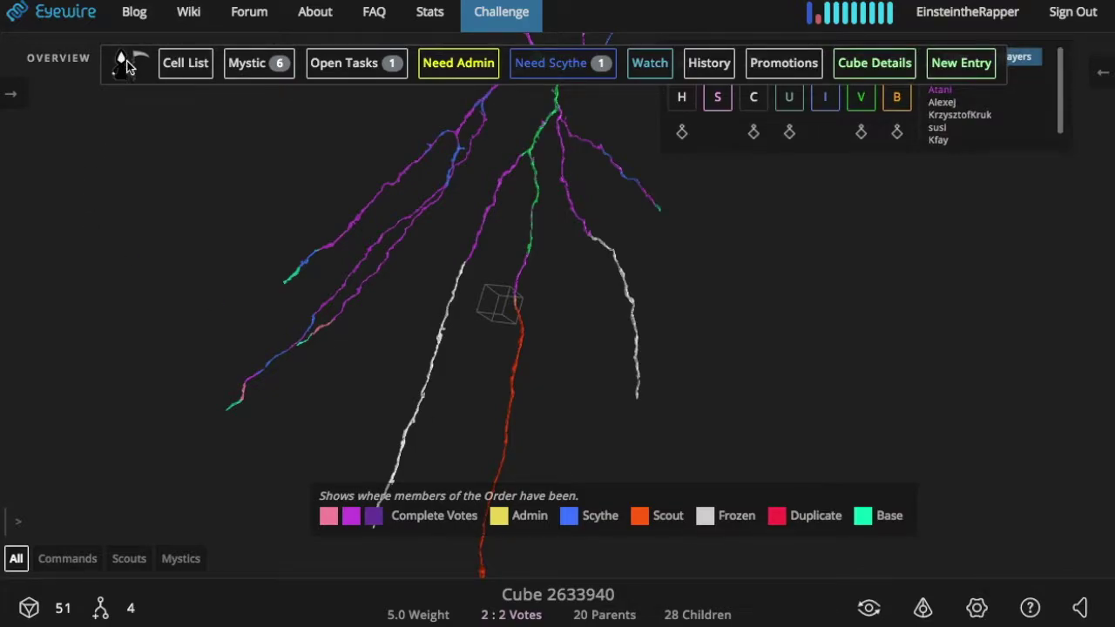
pyautogui.moveTo(127, 65); pyautogui.dragTo(25, 10)
# Examine the whole cell with its custom highlighted branches from several angles
pyautogui.scroll(-5, 521, 222)
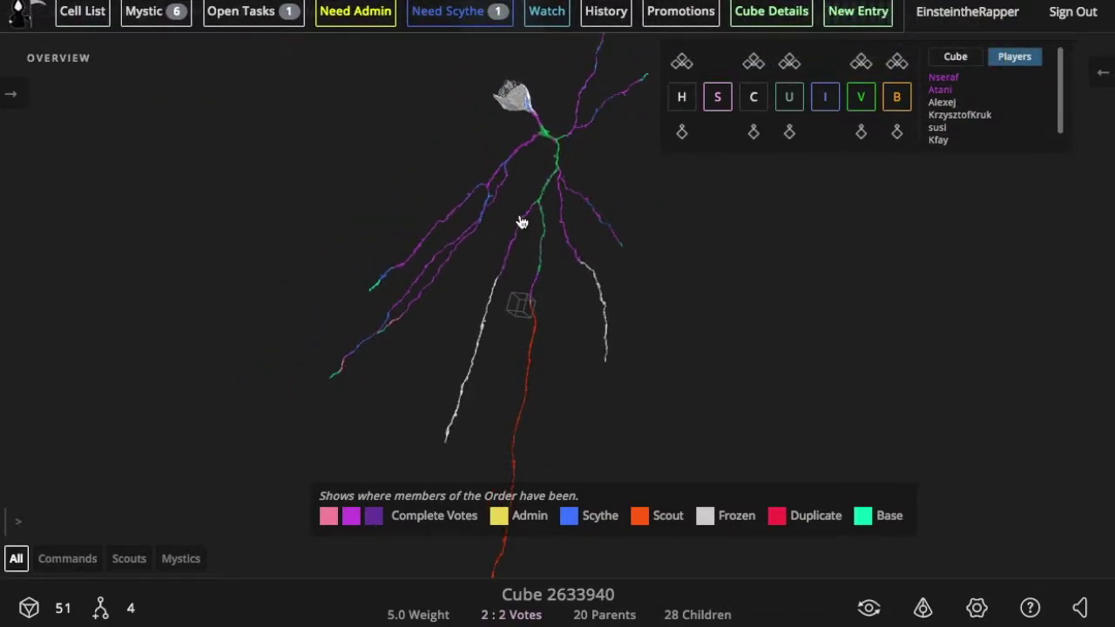
pyautogui.moveTo(668, 410); pyautogui.dragTo(345, 305)
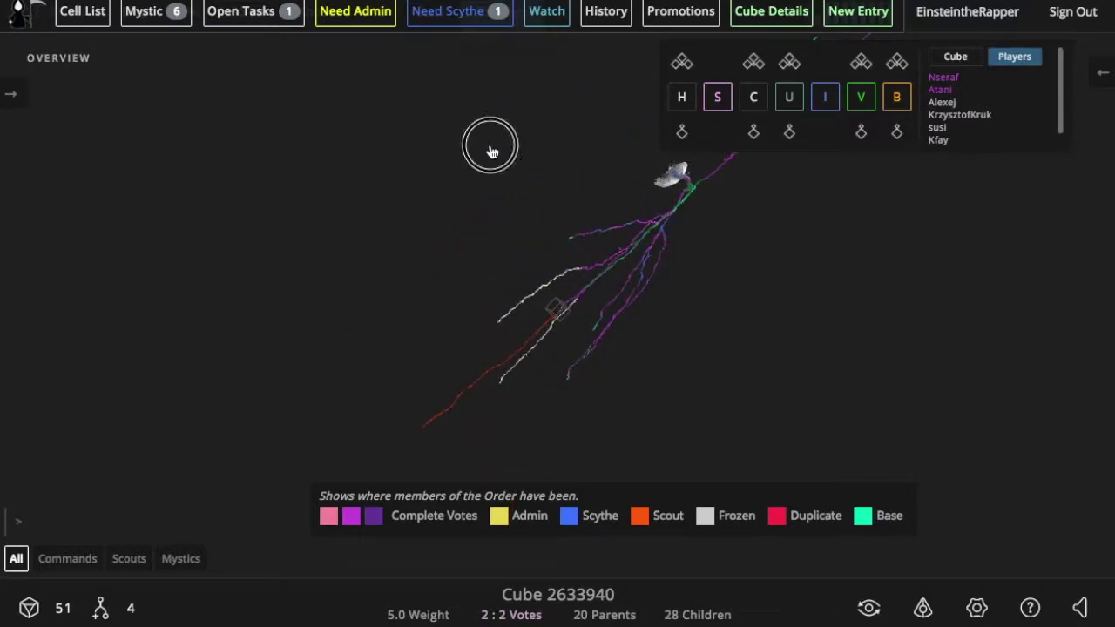
pyautogui.moveTo(491, 147); pyautogui.dragTo(919, 213)
pyautogui.moveTo(826, 322); pyautogui.dragTo(533, 373)
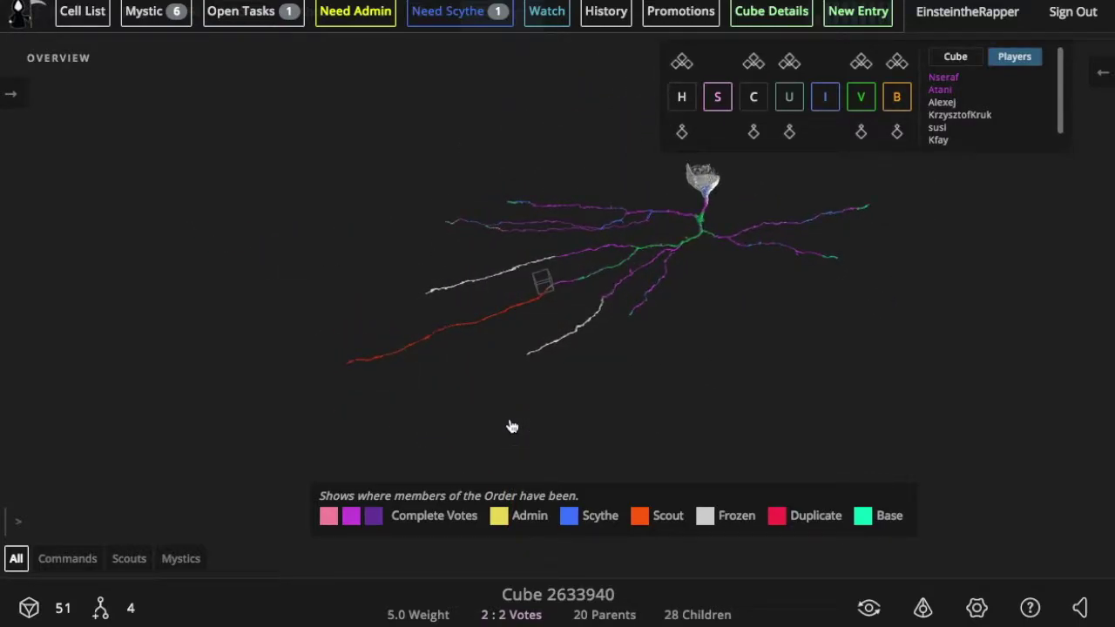
pyautogui.click(639, 370)
pyautogui.moveTo(638, 370); pyautogui.dragTo(578, 352)
pyautogui.scroll(3, 580, 381)
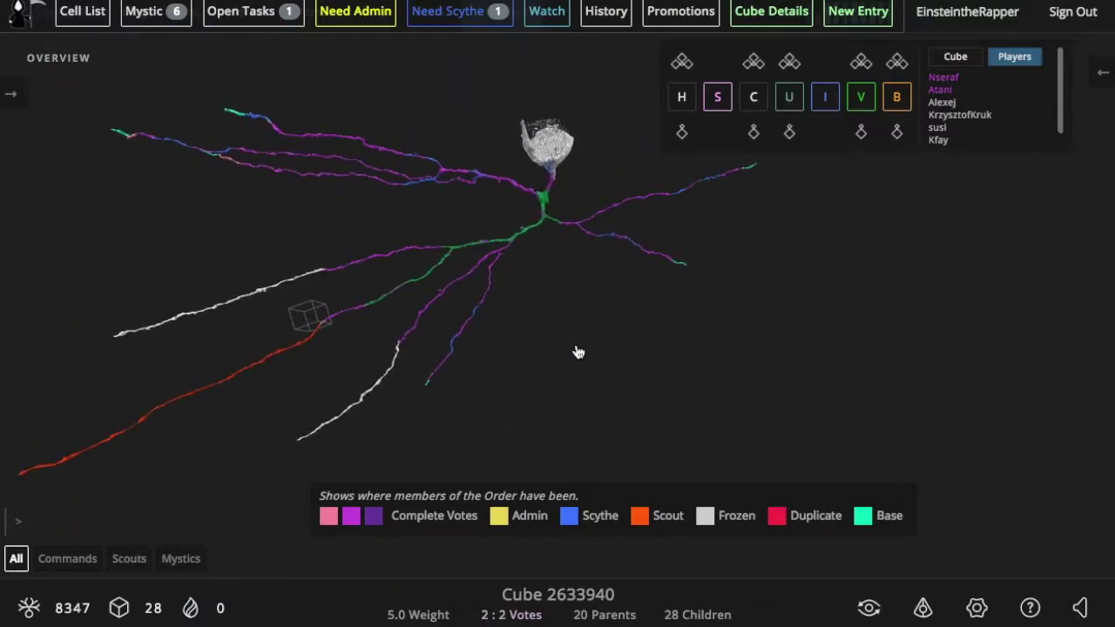